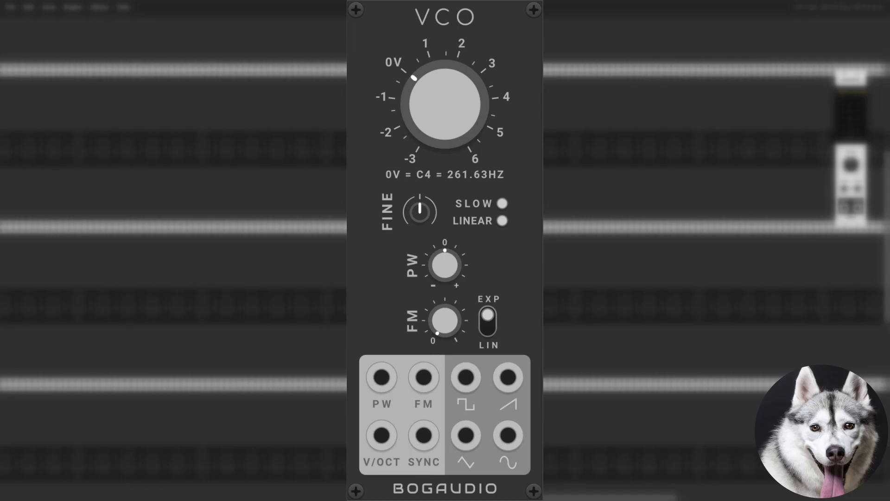
# Add the VCV Noise module and a Bogaudio SWITCH81 module to the same row as the two VCOs
pyautogui.press('Return')
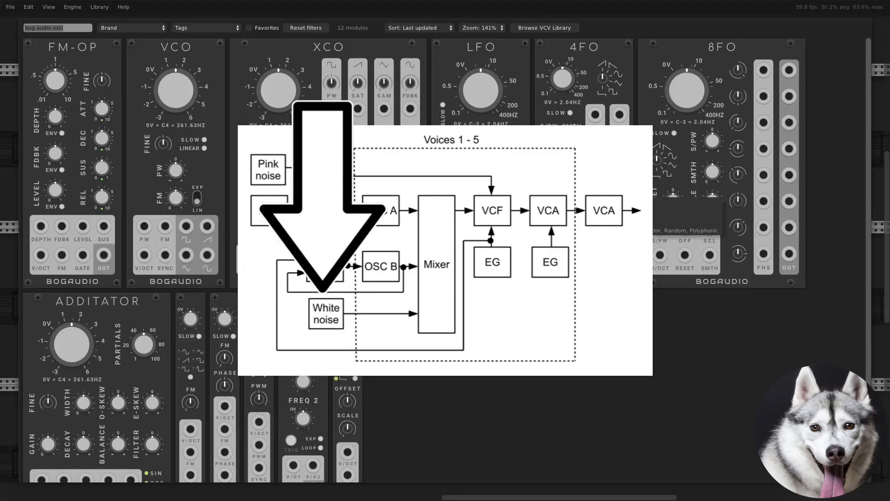
pyautogui.write('noise')
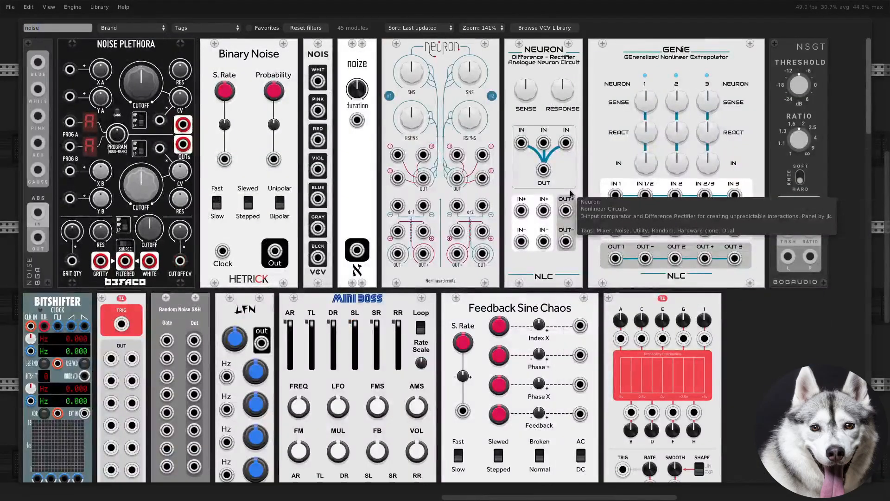
pyautogui.write(' vcv')
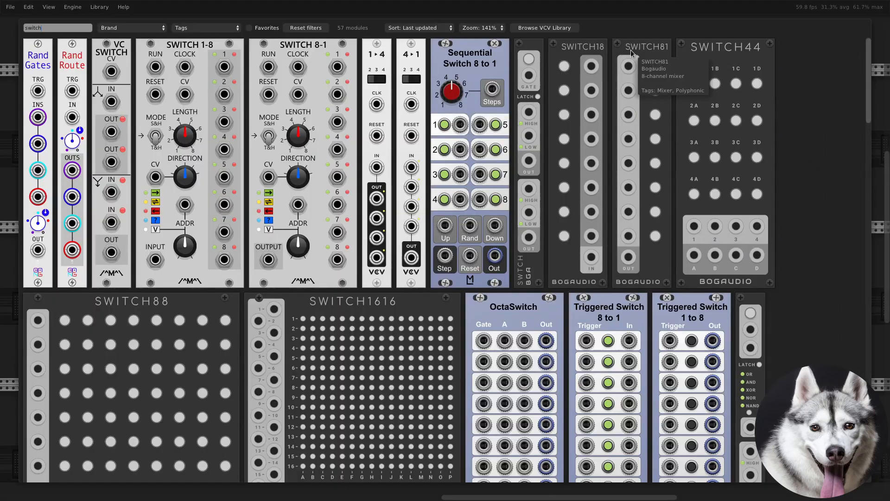
pyautogui.moveTo(633, 53); pyautogui.dragTo(639, 118)
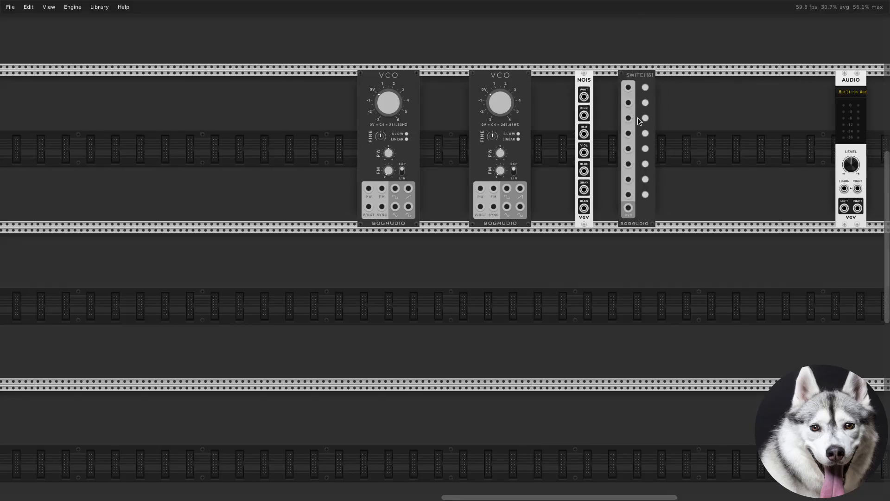
# Add a Bogaudio MATRIX81 mixer to the rack beside the SWITCH81 module
pyautogui.rightClick(657, 346)
pyautogui.write('matrix')
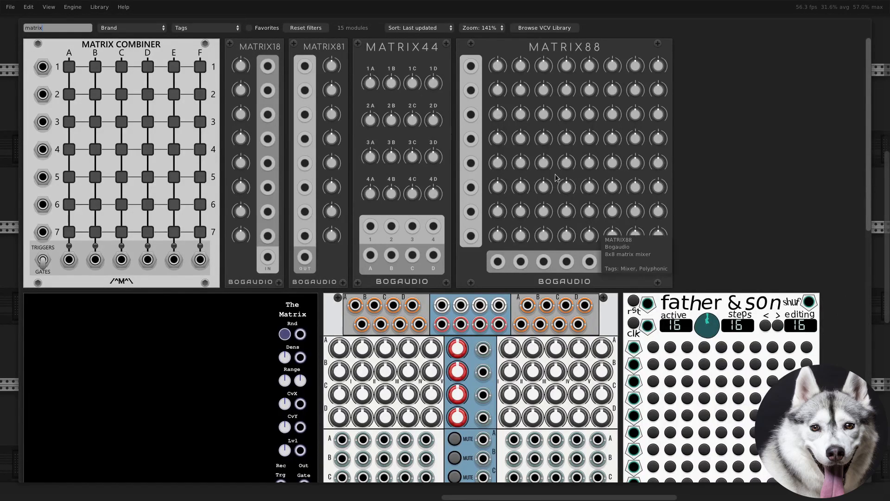
pyautogui.moveTo(338, 49); pyautogui.dragTo(696, 163)
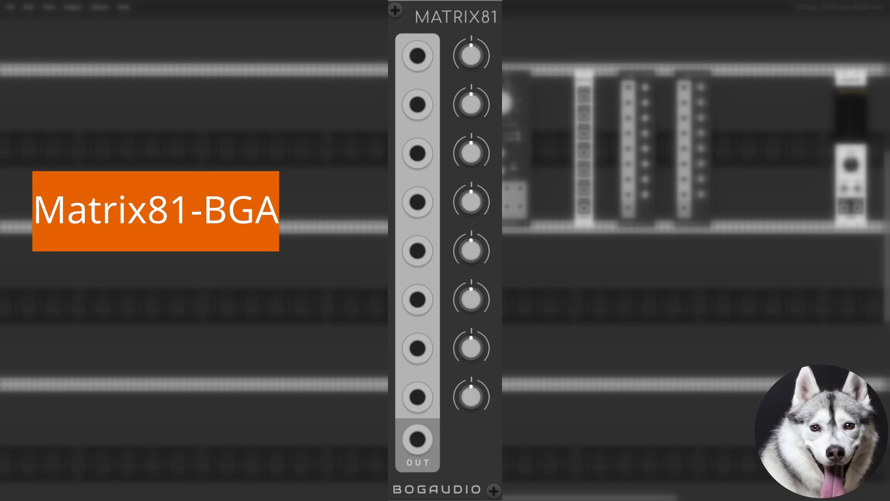
# Rearrange the row so a SWITCH81 sits directly beside each VCO and the Noise module sits near MATRIX81
pyautogui.moveTo(541, 86); pyautogui.dragTo(548, 87)
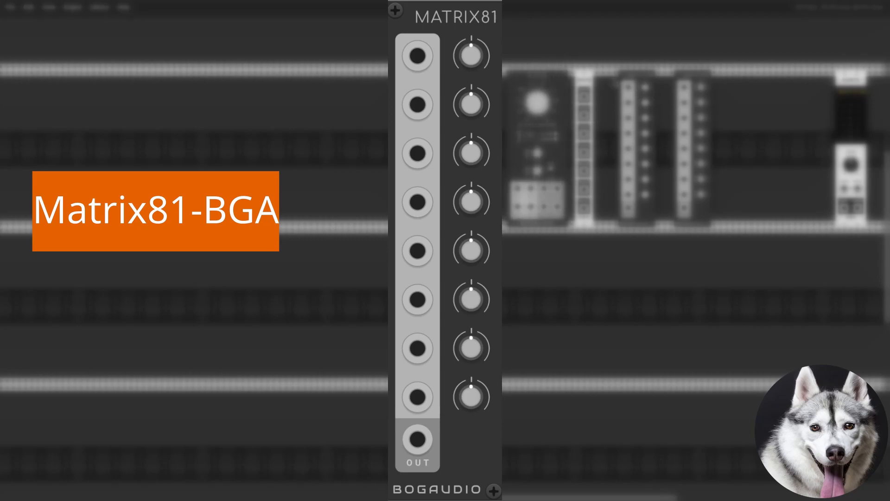
pyautogui.moveTo(640, 82); pyautogui.dragTo(482, 84)
pyautogui.moveTo(585, 79); pyautogui.dragTo(641, 79)
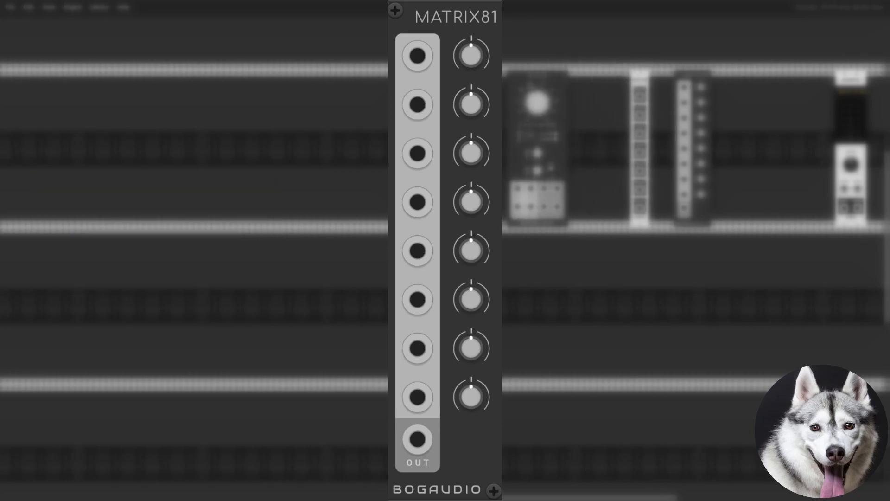
pyautogui.moveTo(583, 76); pyautogui.dragTo(572, 76)
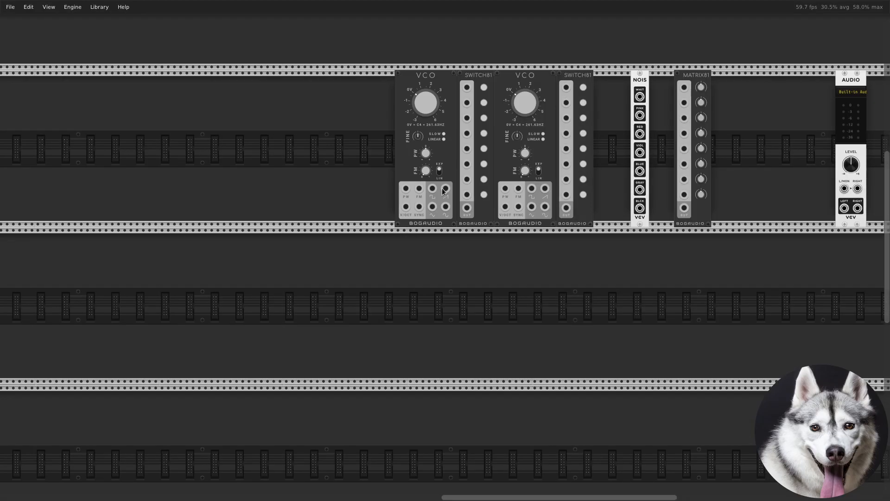
# Patch the first VCO's square and saw outputs into SWITCH81 inputs 1 and 2, and that switch's output into MATRIX81 input 1
pyautogui.rightClick(433, 188)
pyautogui.moveTo(452, 216); pyautogui.dragTo(467, 102)
pyautogui.rightClick(448, 188)
pyautogui.rightClick(467, 208)
pyautogui.moveTo(487, 237); pyautogui.dragTo(685, 87)
# Patch the second VCO's square, saw and triangle outputs into its SWITCH81, and route the switch output and white noise to MATRIX81 inputs 2 and 3
pyautogui.rightClick(532, 189)
pyautogui.moveTo(552, 217); pyautogui.dragTo(567, 102)
pyautogui.rightClick(544, 189)
pyautogui.rightClick(531, 207)
pyautogui.moveTo(554, 235); pyautogui.dragTo(566, 117)
pyautogui.rightClick(566, 208)
pyautogui.moveTo(587, 237); pyautogui.dragTo(685, 116)
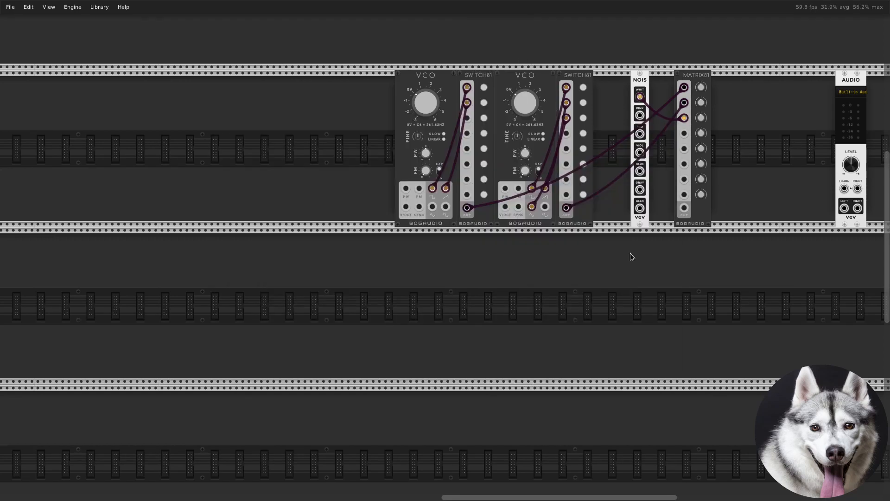
# Find the Vult STABILE state variable filter and place it in the second row below MATRIX81
pyautogui.rightClick(631, 253)
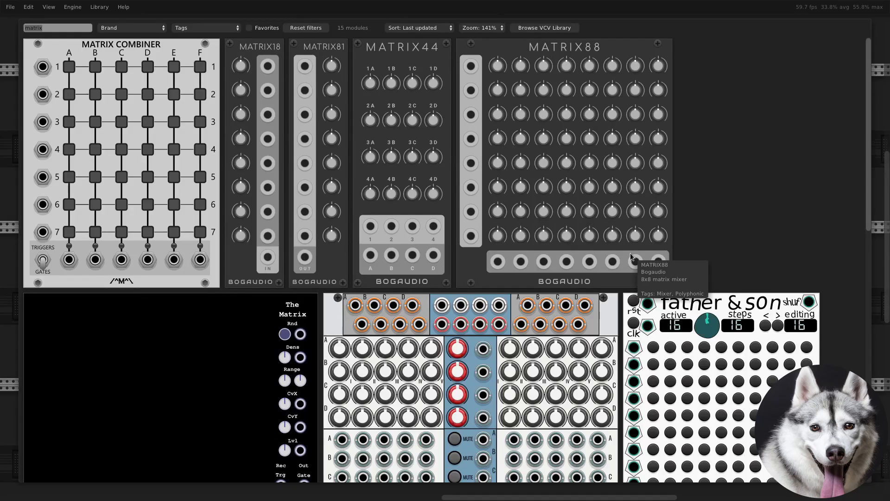
pyautogui.write('stabile')
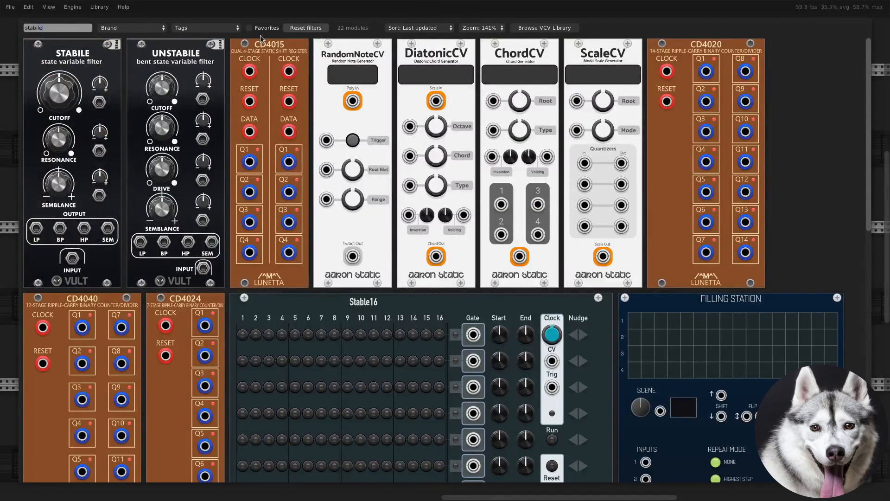
pyautogui.moveTo(88, 61); pyautogui.dragTo(730, 315)
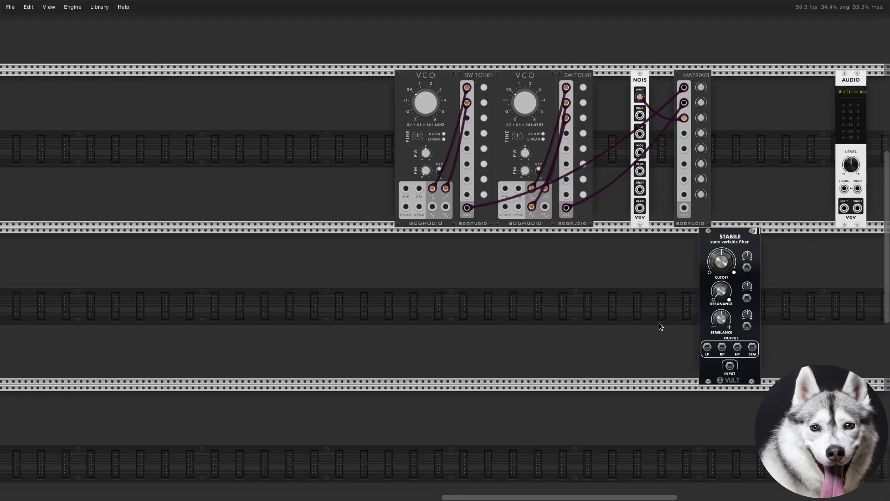
# Find the VCV VCA module and place it in the second row beside the STABILE filter
pyautogui.rightClick(659, 323)
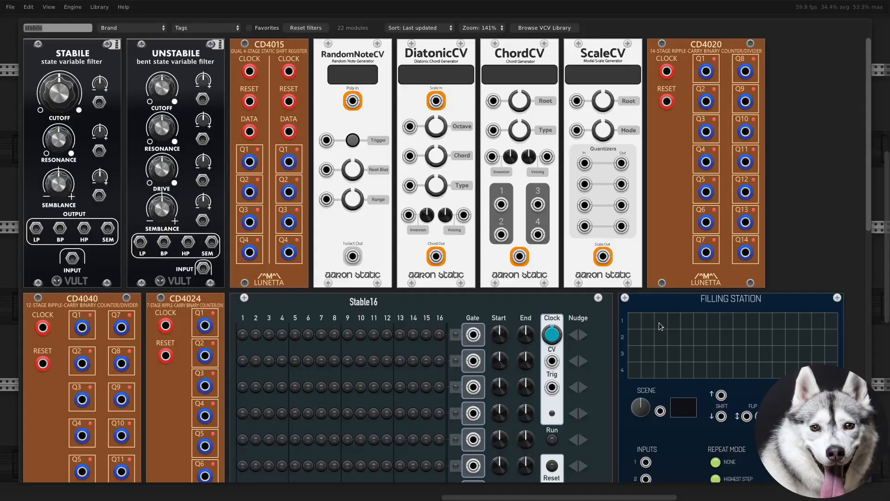
pyautogui.write('vca')
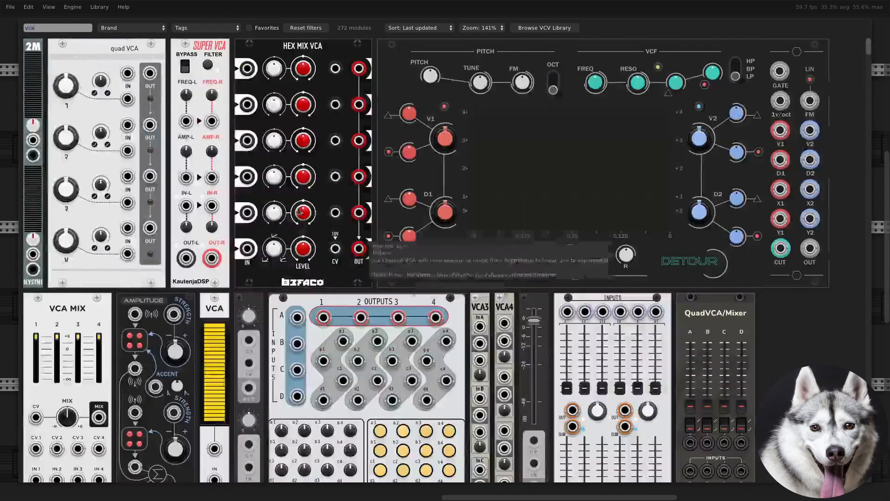
pyautogui.moveTo(209, 303); pyautogui.dragTo(725, 310)
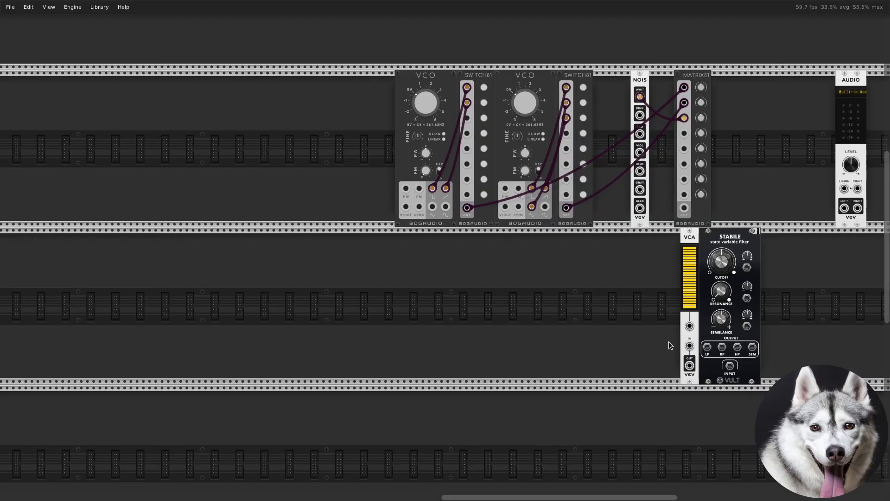
# Add two VCV ADSR envelope modules side by side in the second row, beneath the oscillators
pyautogui.rightClick(582, 338)
pyautogui.write('adsr')
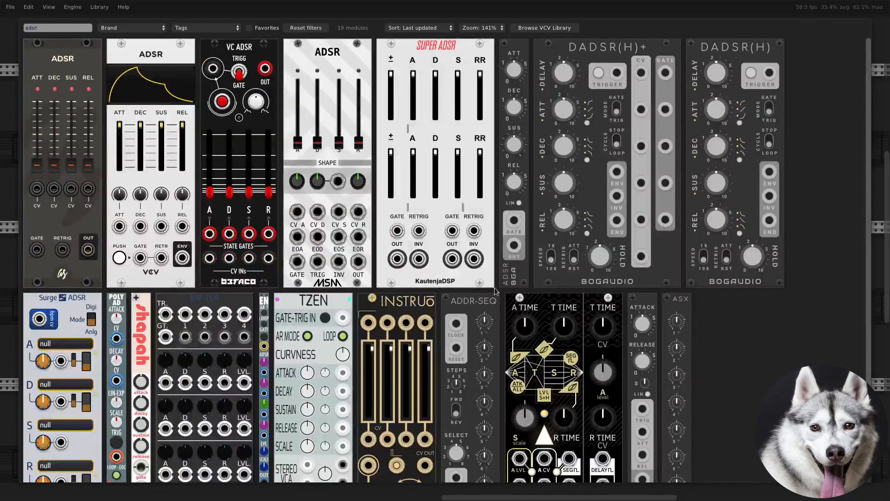
pyautogui.click(165, 106)
pyautogui.moveTo(204, 96); pyautogui.dragTo(429, 280)
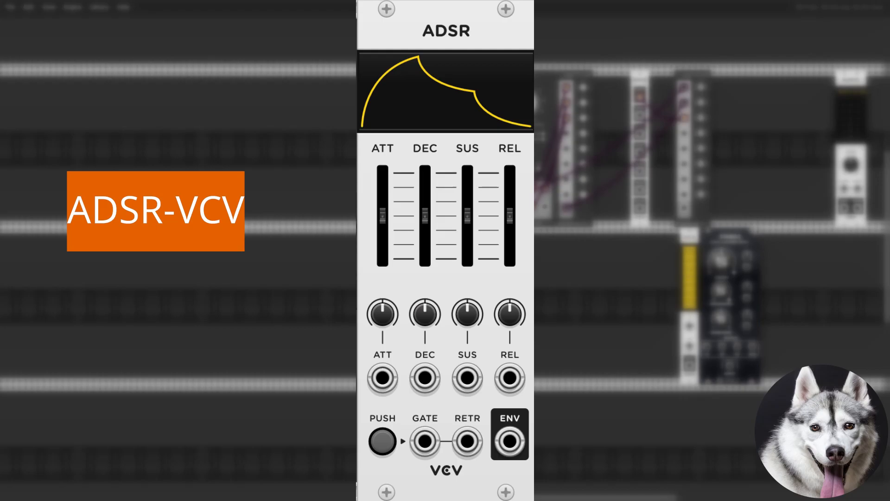
pyautogui.moveTo(429, 280); pyautogui.dragTo(546, 280)
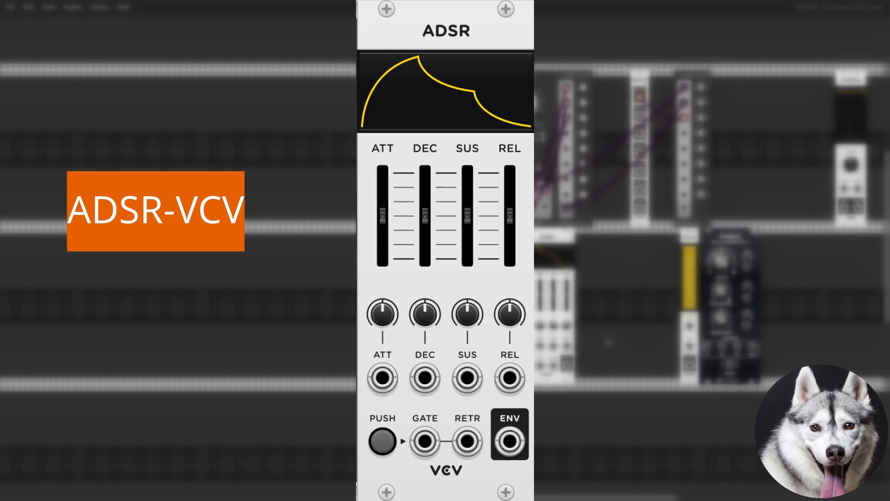
pyautogui.rightClick(567, 367)
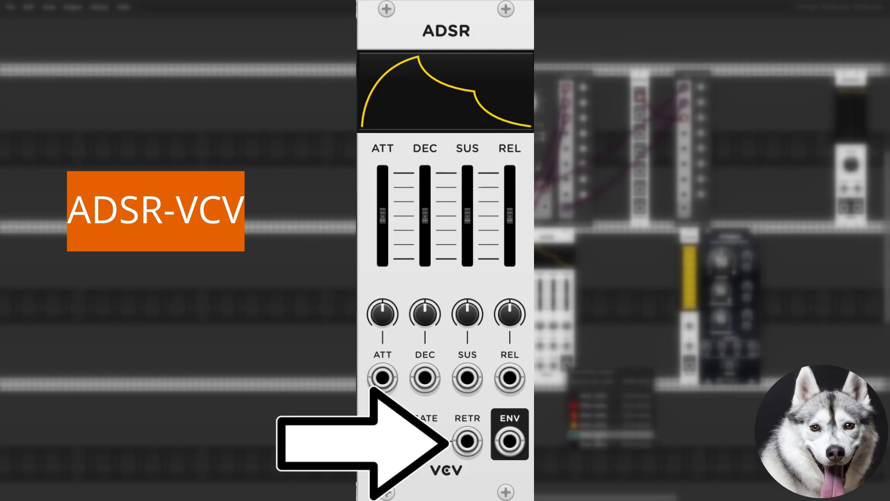
pyautogui.moveTo(598, 436); pyautogui.dragTo(689, 327)
# Patch the MATRIX81 output into the STABILE input, and the filter's LP output into the VCA input
pyautogui.rightClick(683, 188)
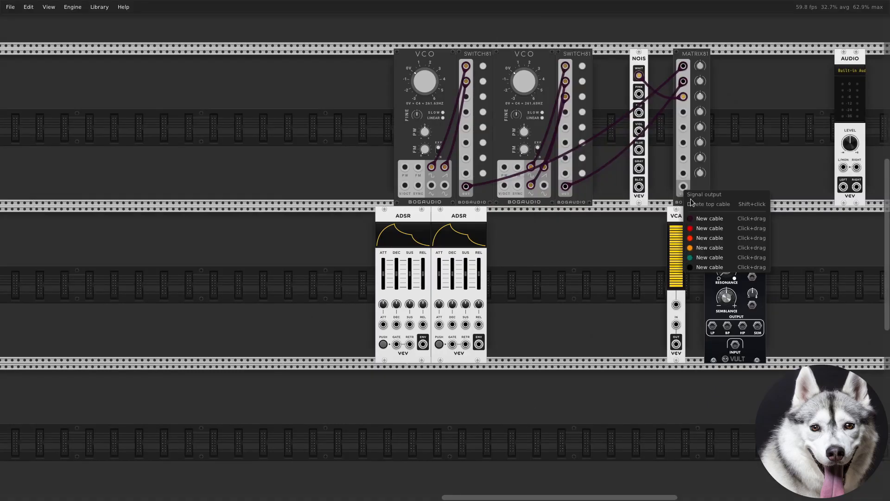
pyautogui.click(701, 221)
pyautogui.moveTo(706, 233); pyautogui.dragTo(735, 346)
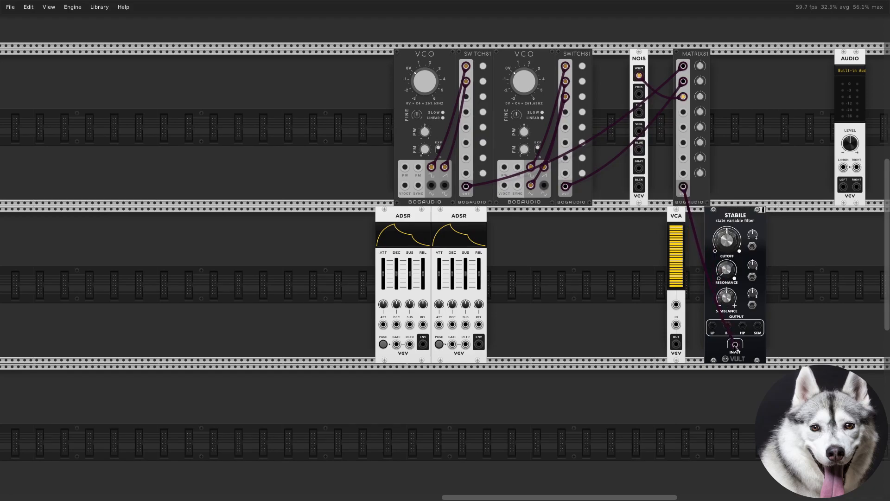
pyautogui.rightClick(713, 327)
pyautogui.moveTo(728, 355); pyautogui.dragTo(676, 325)
# Patch the second ADSR's envelope to the VCA's CV input with a teal cable and the first ADSR's to STABILE's cutoff CV with a red one
pyautogui.rightClick(479, 344)
pyautogui.moveTo(538, 411); pyautogui.dragTo(676, 304)
pyautogui.rightClick(423, 344)
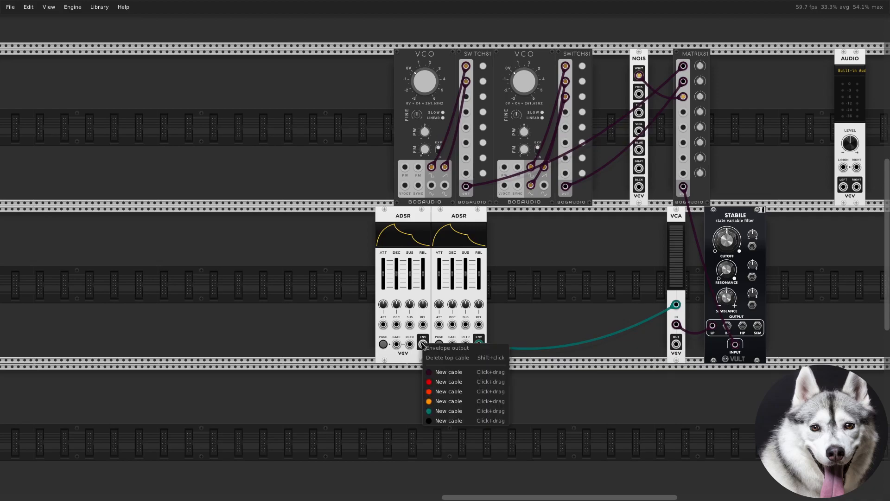
pyautogui.moveTo(457, 386); pyautogui.dragTo(753, 246)
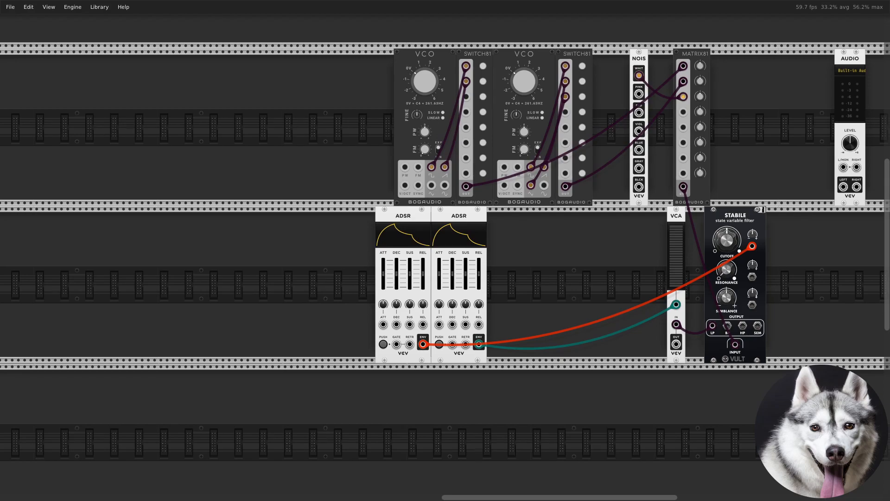
# Add a clock module and a Bogaudio MANUAL trigger module to the rack
pyautogui.rightClick(364, 367)
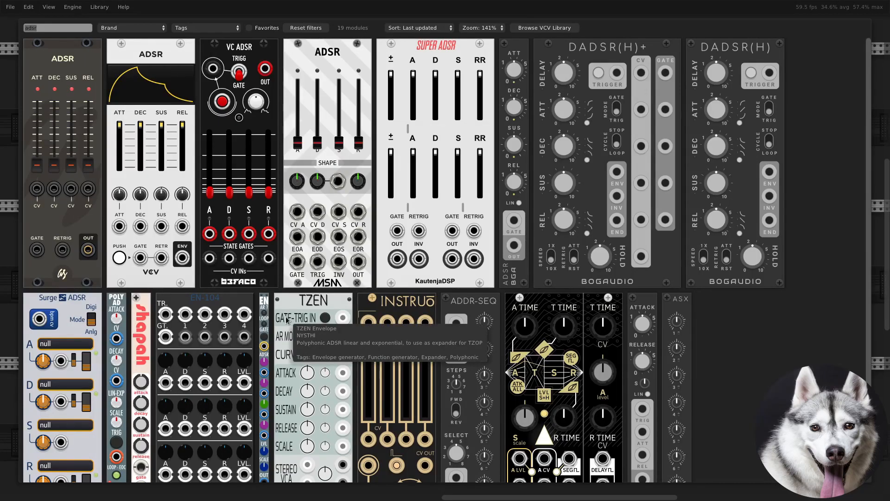
pyautogui.write('clock')
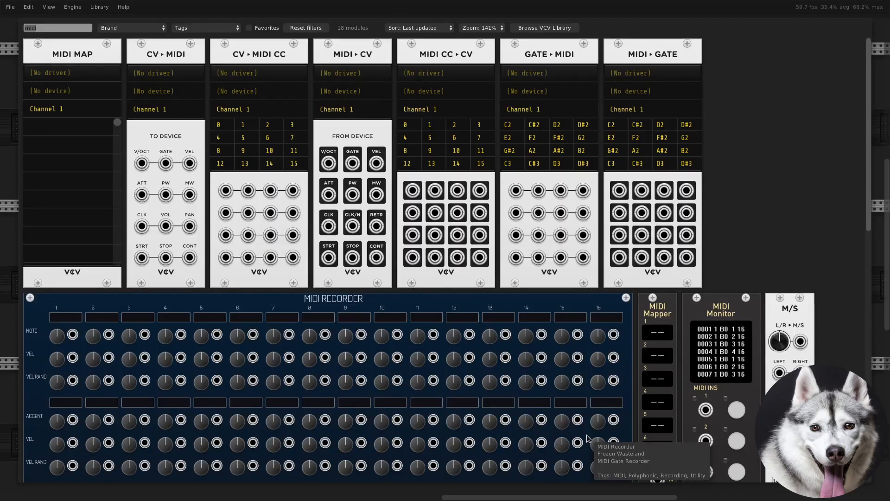
pyautogui.write('manuak')
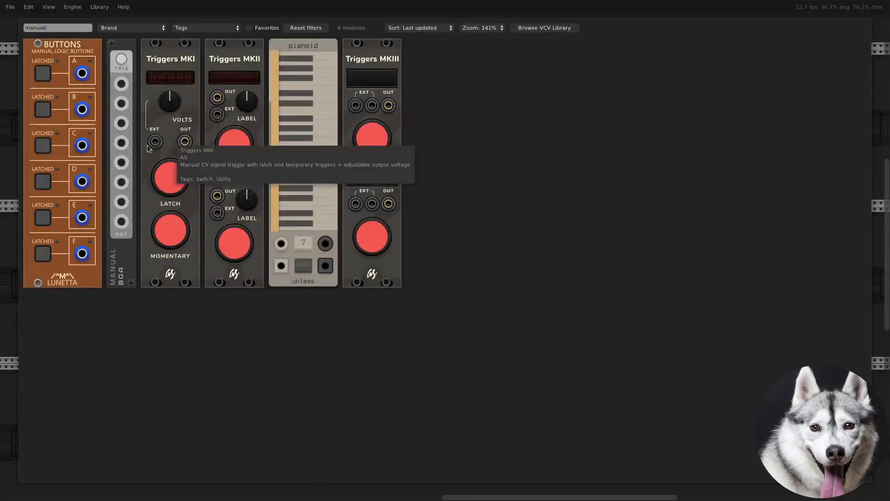
pyautogui.click(121, 255)
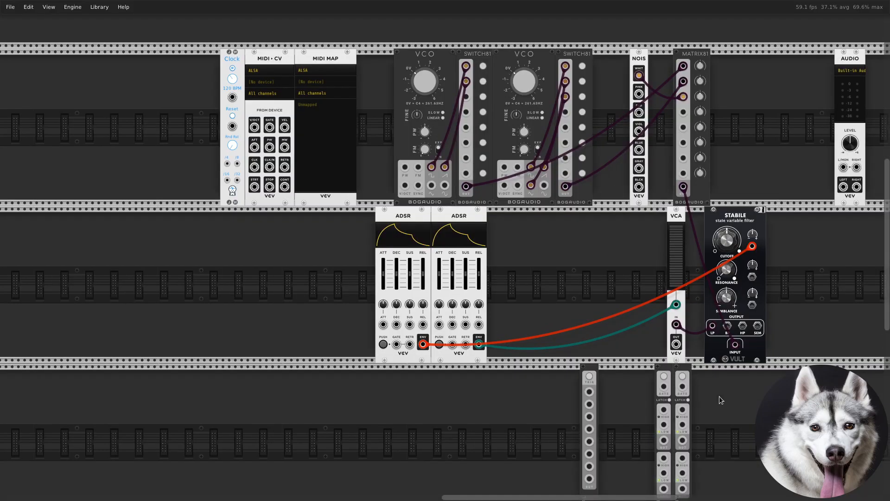
# Turn on latch mode on both Bogaudio SWITCH modules and set the latched state to save to the patch
pyautogui.scroll(-2, 719, 396)
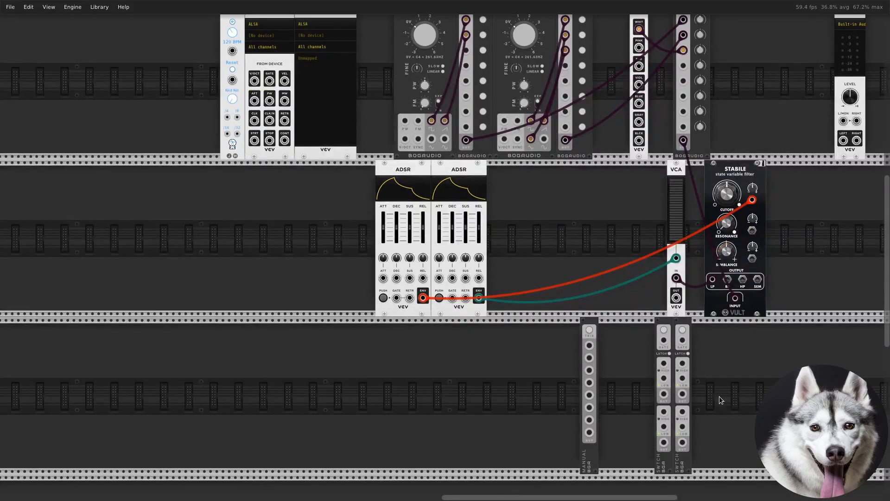
pyautogui.rightClick(678, 450)
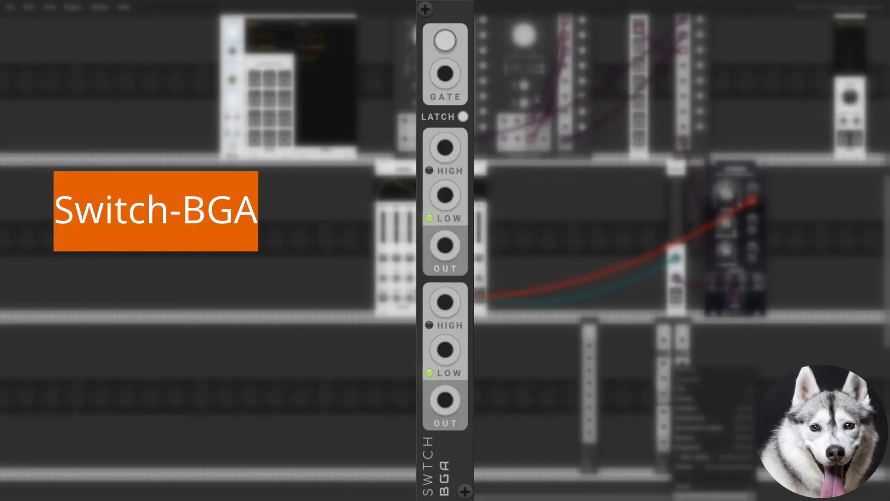
pyautogui.click(666, 382)
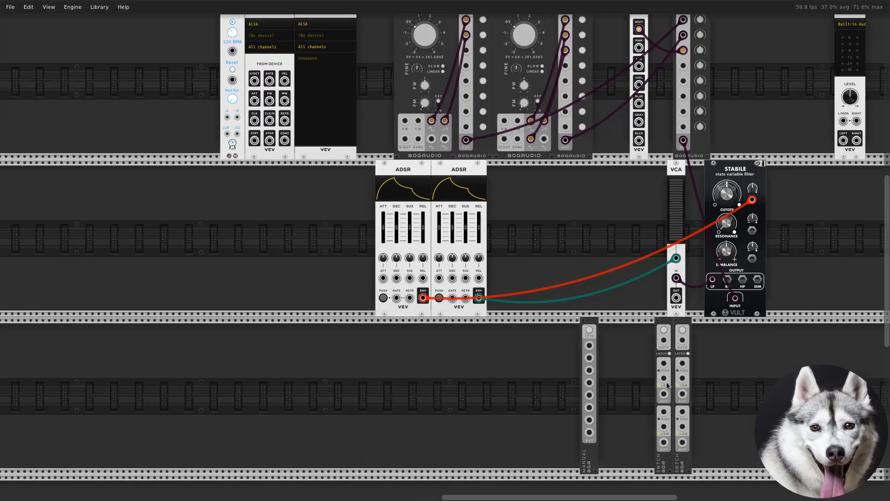
pyautogui.click(670, 353)
pyautogui.click(689, 353)
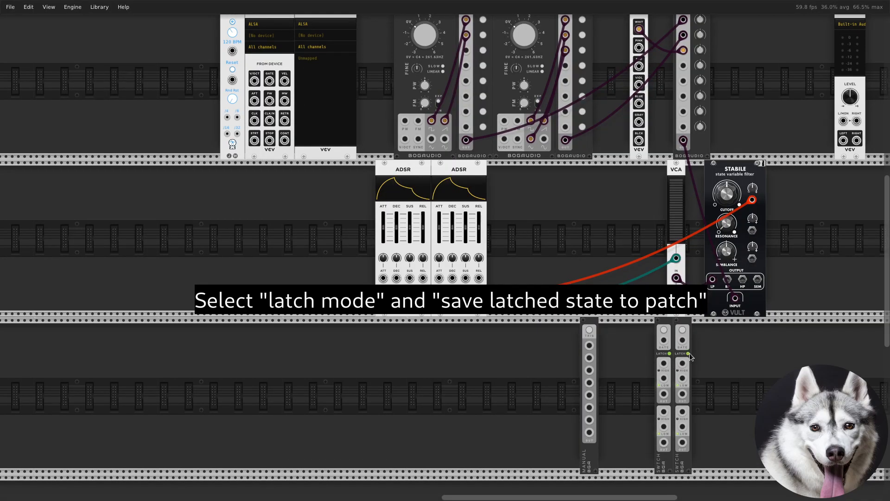
pyautogui.rightClick(689, 456)
pyautogui.click(716, 493)
# Patch the MANUAL module's first output into the gate inputs of both SWITCH modules with teal cables
pyautogui.rightClick(588, 344)
pyautogui.moveTo(618, 412); pyautogui.dragTo(682, 341)
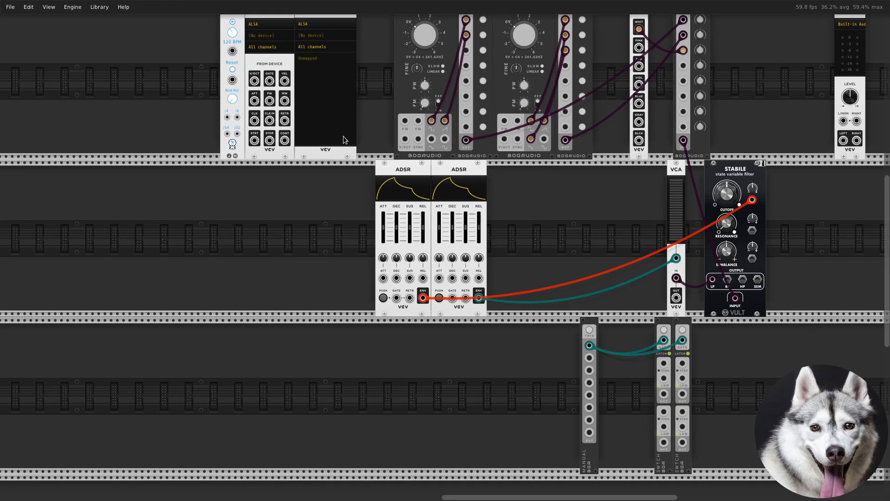
# Patch the MIDI-CV module's V/OCT output to the first SWITCH's upper LOW input with an orange cable
pyautogui.rightClick(255, 81)
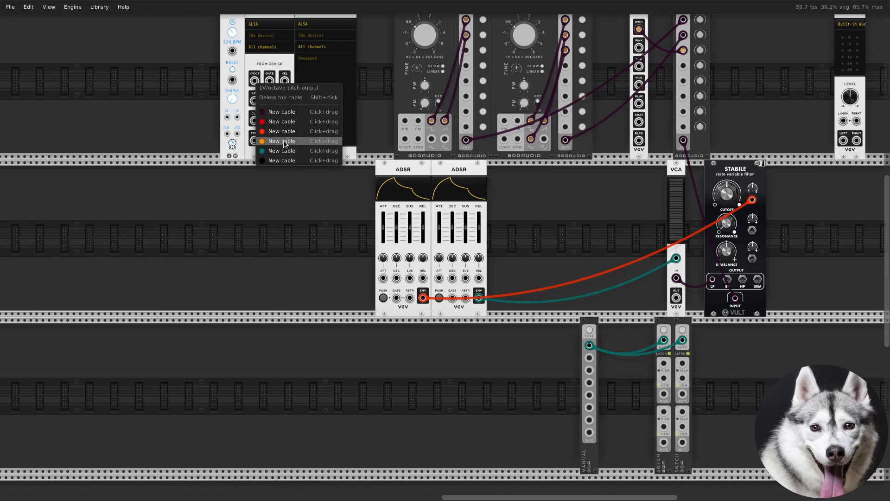
pyautogui.click(284, 142)
pyautogui.click(664, 378)
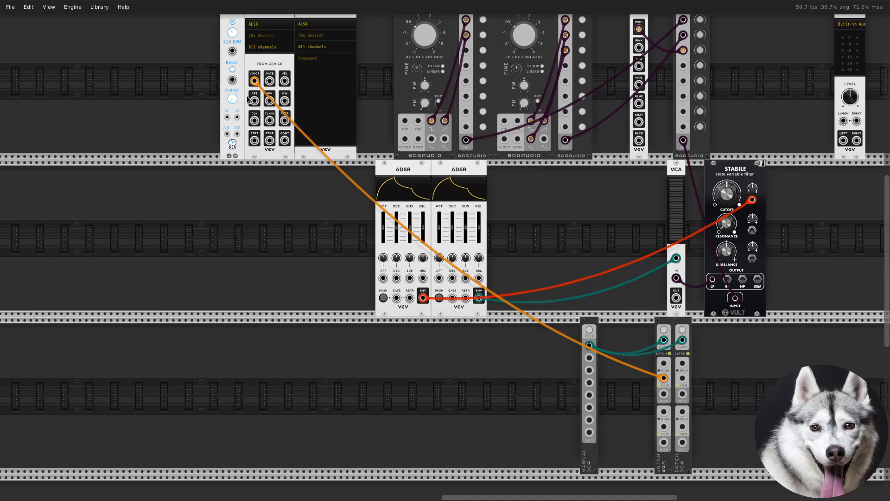
# With teal cables, patch the clock output to the second SWITCH's upper LOW input and the MIDI-CV gate to the first SWITCH's lower LOW input
pyautogui.rightClick(232, 51)
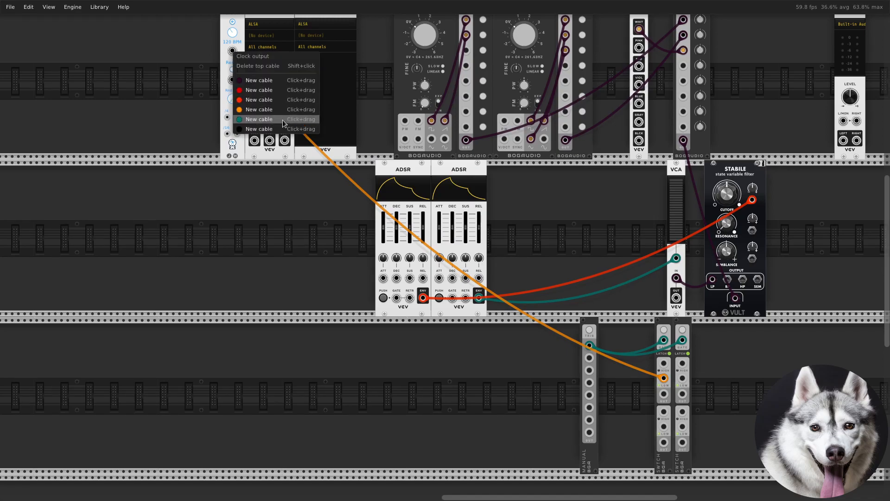
pyautogui.click(282, 119)
pyautogui.click(683, 378)
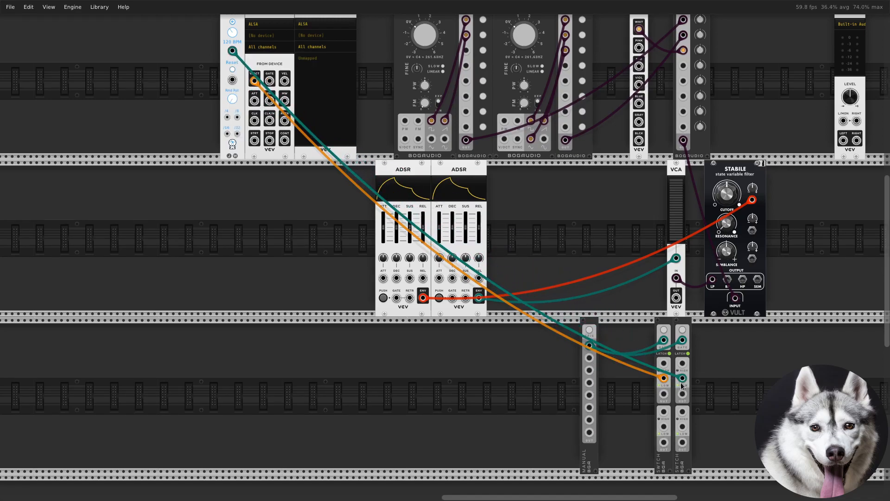
pyautogui.rightClick(276, 79)
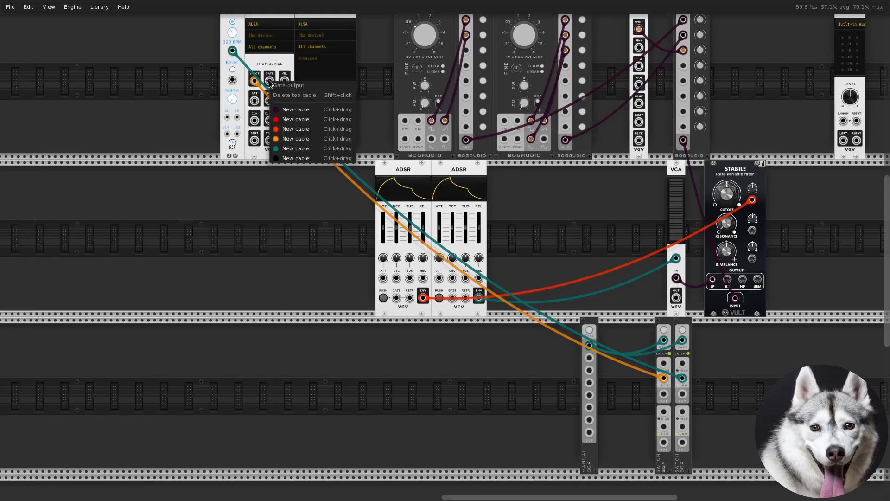
pyautogui.click(324, 148)
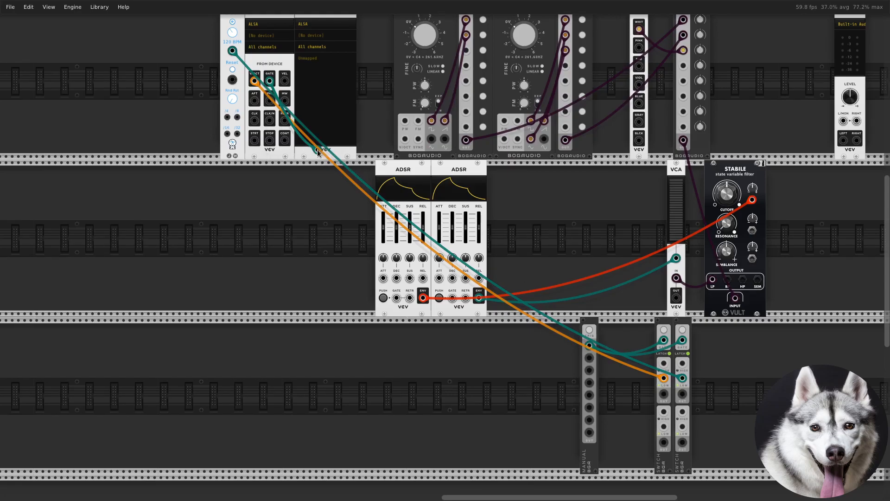
pyautogui.click(663, 426)
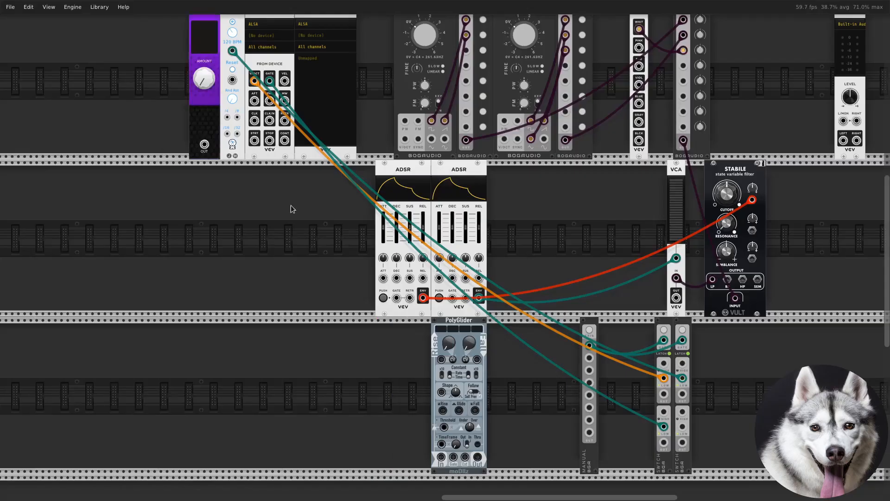
# Place a CV 0-10 knob and a PolyGlider in the third row, patching the knob's output to the rise and fall CV inputs in red
pyautogui.moveTo(402, 366); pyautogui.dragTo(235, 394)
pyautogui.moveTo(472, 323); pyautogui.dragTo(292, 323)
pyautogui.moveTo(236, 459); pyautogui.dragTo(298, 359)
pyautogui.rightClick(286, 360)
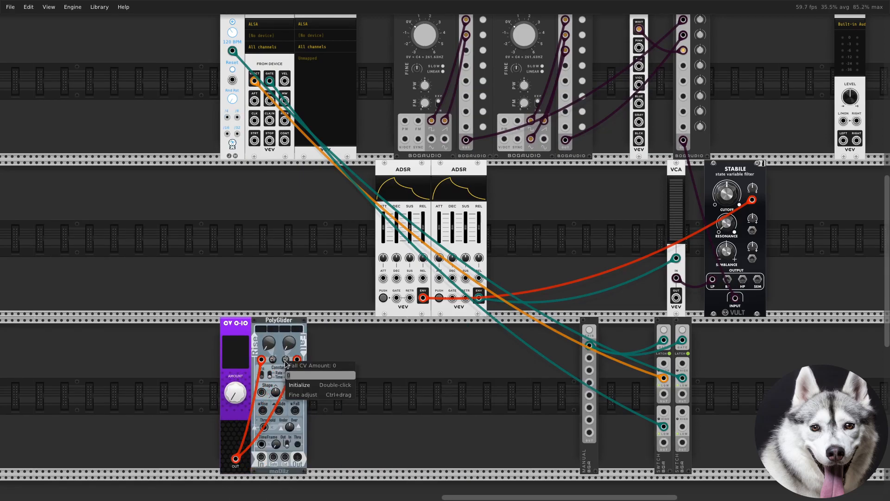
# Patch the first SWITCH's upper output to PolyGlider's signal input with an orange cable
pyautogui.click(665, 368)
pyautogui.rightClick(663, 394)
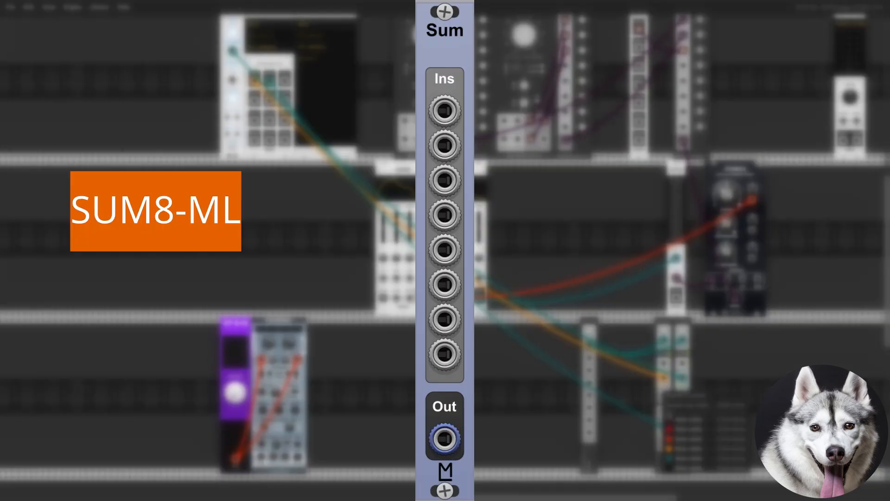
pyautogui.moveTo(678, 450); pyautogui.dragTo(276, 446)
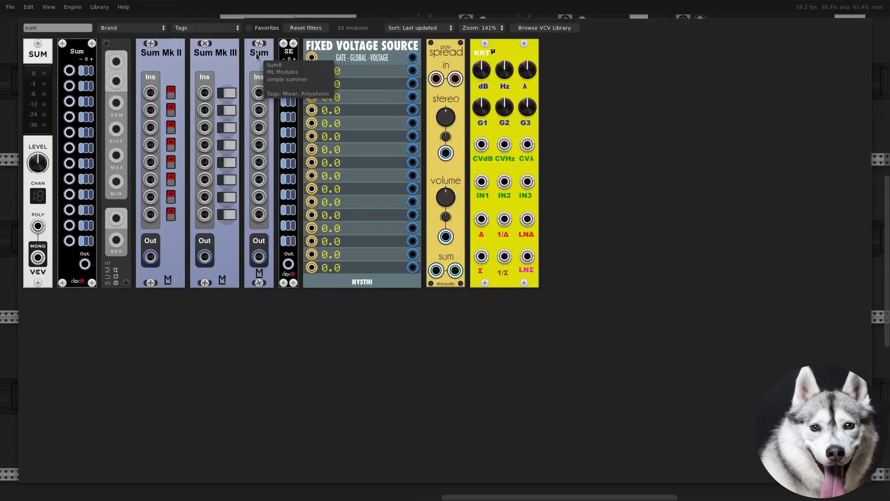
# Add an ML Modules Sum8 module directly before the first VCO
pyautogui.click(256, 56)
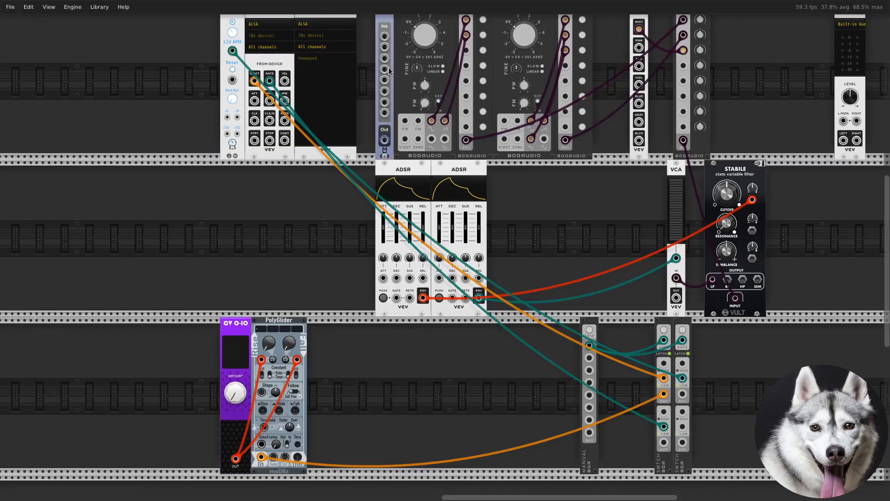
pyautogui.scroll(-1, 351, 365)
pyautogui.scroll(2, 352, 365)
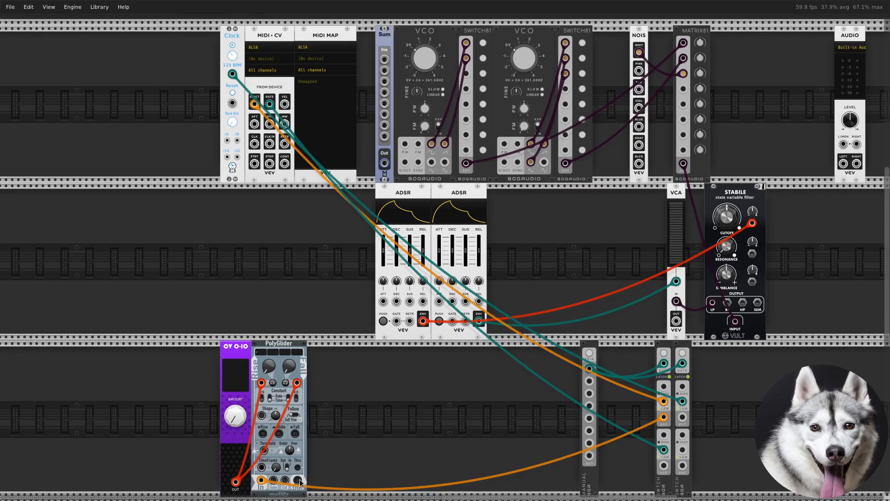
# Patch PolyGlider's signal output to Sum's first input and Sum's output to the first VCO's V/OCT input with orange cables
pyautogui.rightClick(298, 481)
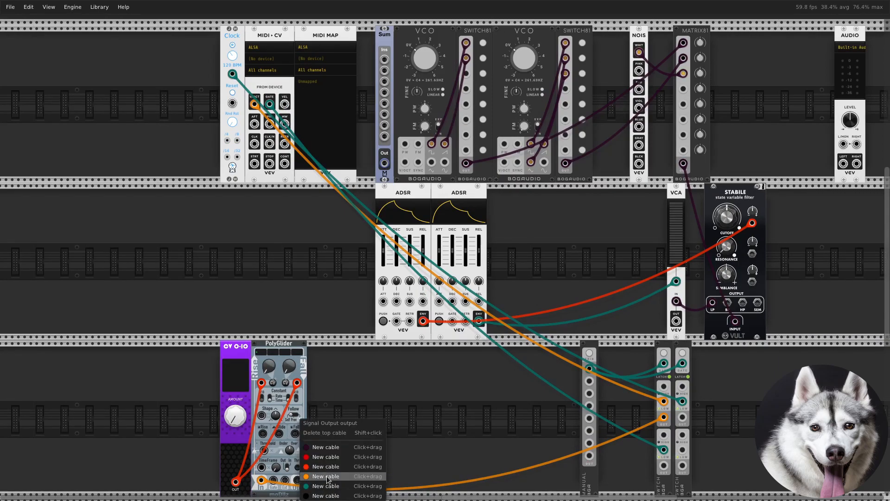
pyautogui.moveTo(327, 479); pyautogui.dragTo(384, 61)
pyautogui.rightClick(385, 166)
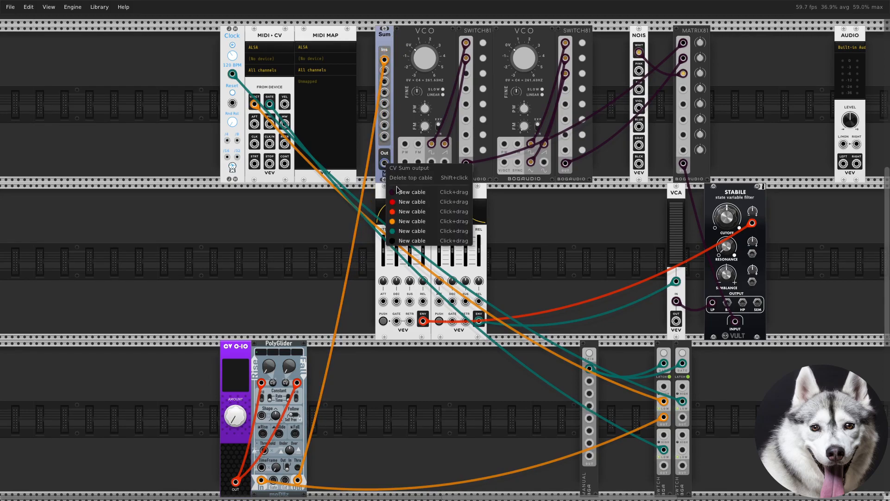
pyautogui.moveTo(399, 218); pyautogui.dragTo(405, 166)
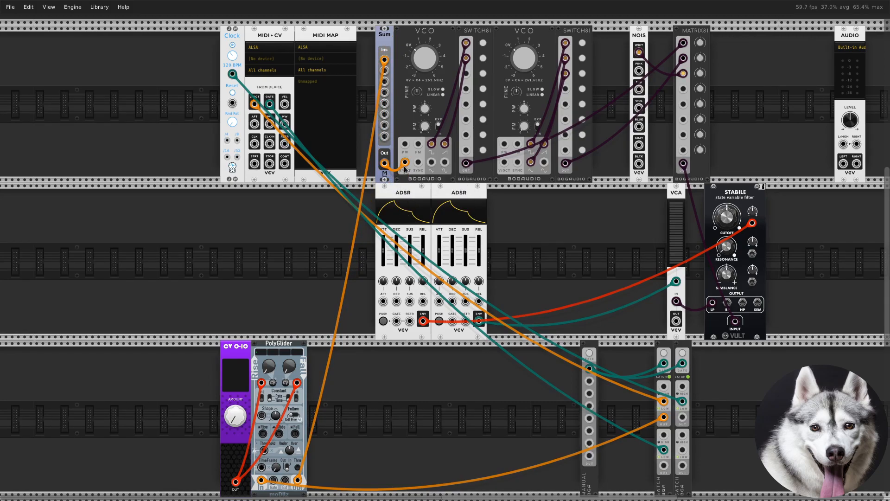
# Add another Bogaudio SWITCH module and place it in the second row below the AUDIO module
pyautogui.rightClick(474, 388)
pyautogui.write('switch')
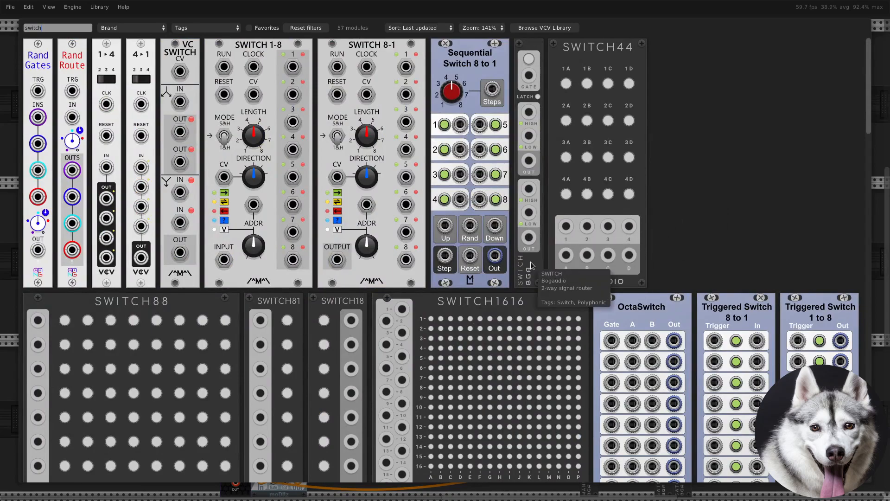
pyautogui.click(529, 249)
pyautogui.moveTo(750, 273); pyautogui.dragTo(828, 274)
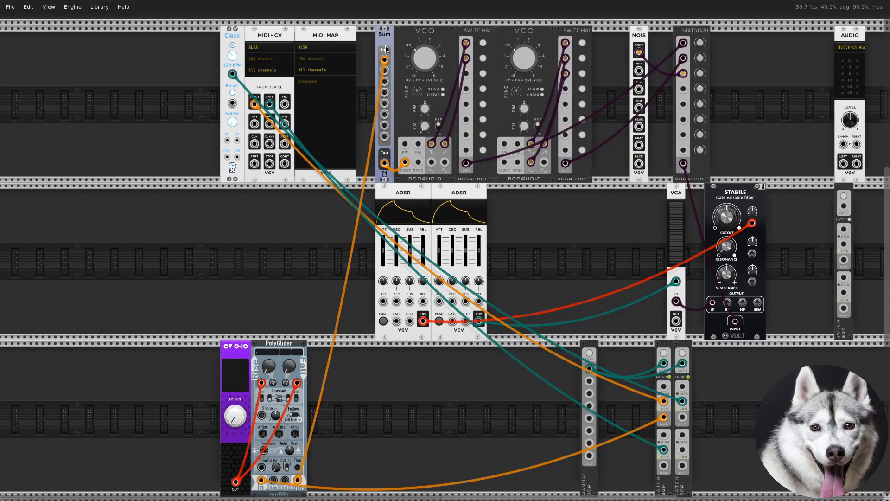
# Patch PolyGlider's output to the new SWITCH's upper LOW input in orange, turn on its latch mode and save its latched state to the patch
pyautogui.moveTo(385, 60); pyautogui.dragTo(845, 245)
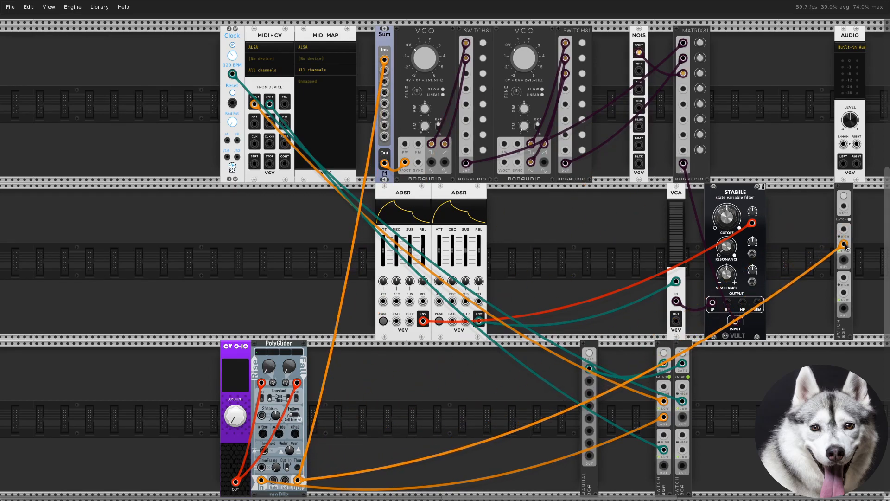
pyautogui.rightClick(850, 219)
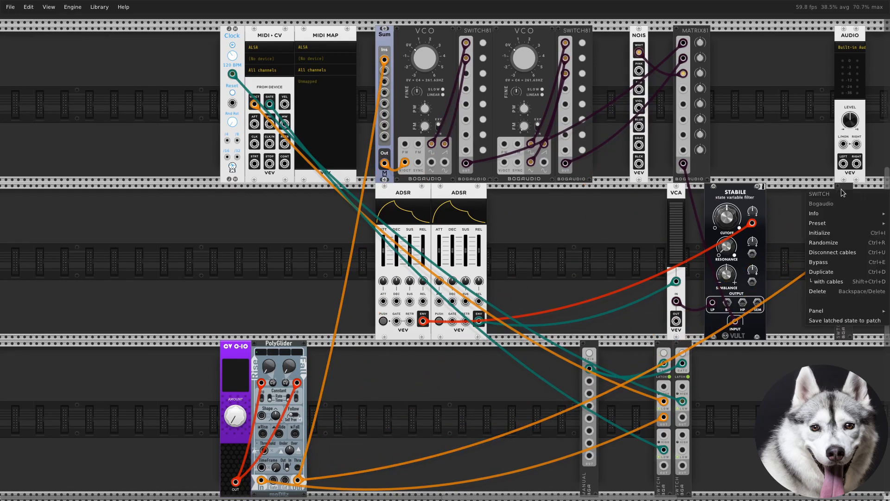
pyautogui.click(836, 320)
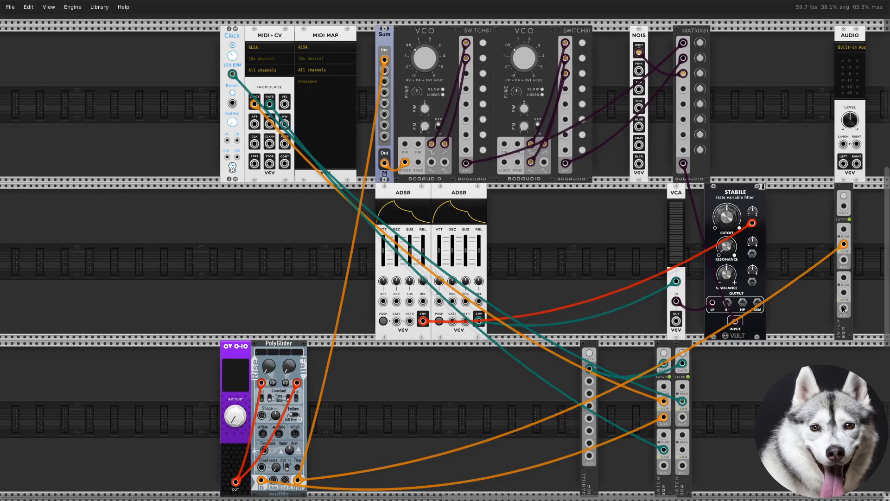
pyautogui.rightClick(845, 262)
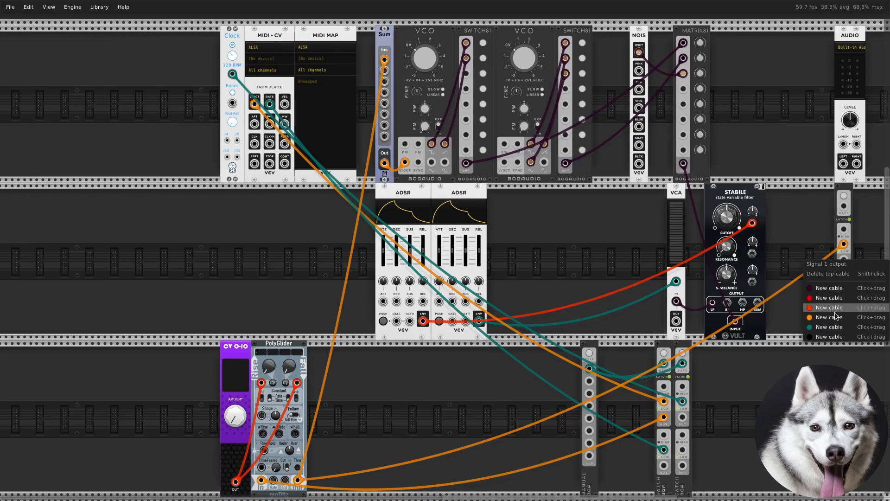
pyautogui.click(809, 293)
pyautogui.click(809, 293)
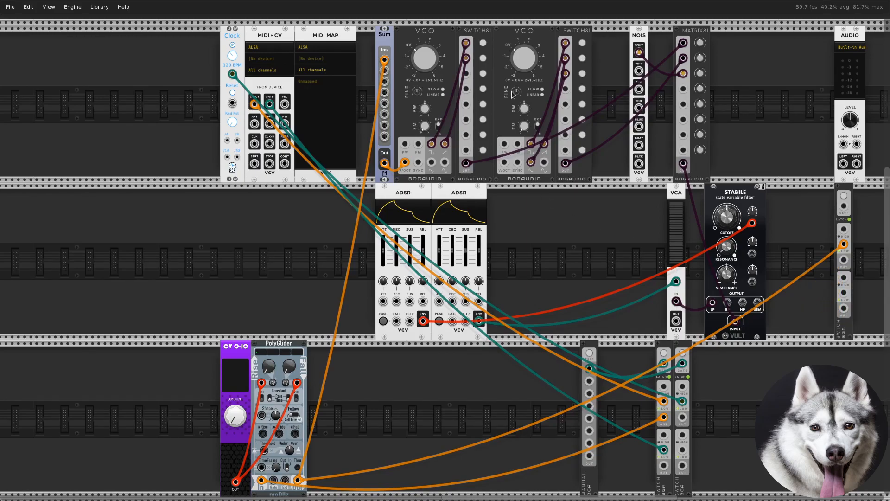
# Shift the second VCO and its SWITCH81 to open a gap, and place a duplicate of the Sum module there
pyautogui.moveTo(528, 33); pyautogui.dragTo(546, 33)
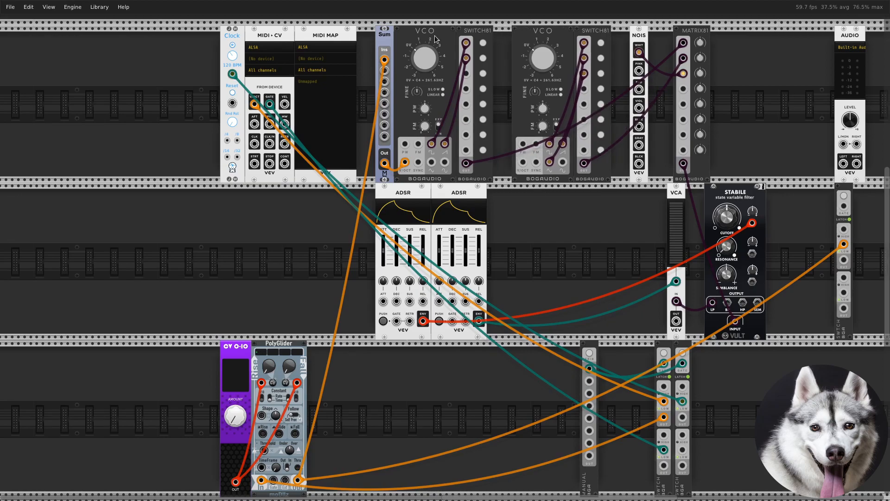
pyautogui.hotkey('ctrl', 'd')
pyautogui.moveTo(395, 38); pyautogui.dragTo(512, 163)
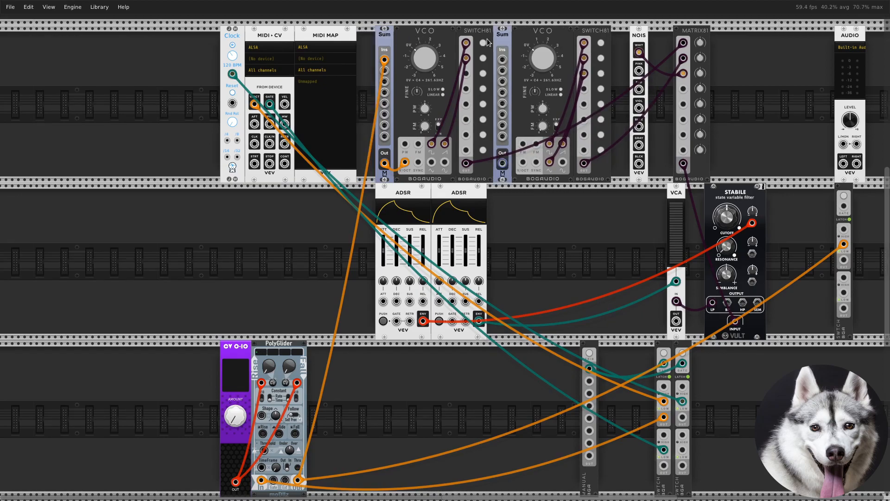
# With orange cables, patch the new SWITCH's upper output to the second Sum's first input and that Sum's output to the second VCO's V/OCT input
pyautogui.rightClick(501, 59)
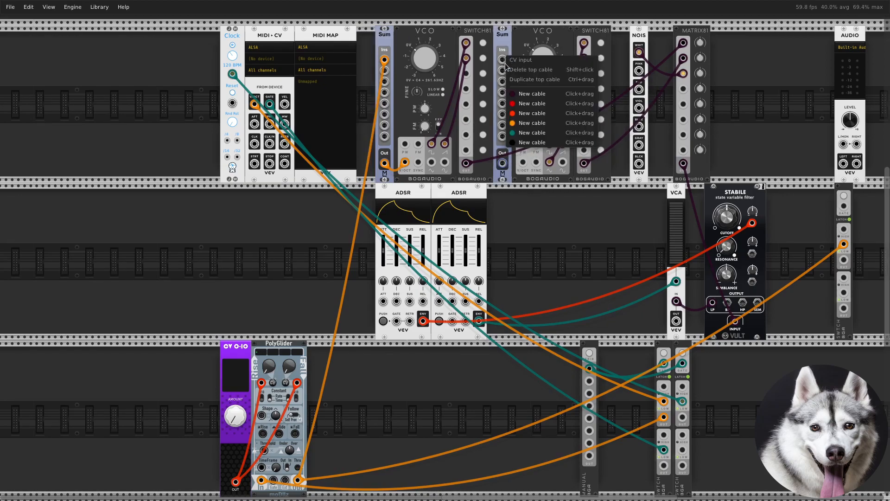
pyautogui.click(526, 121)
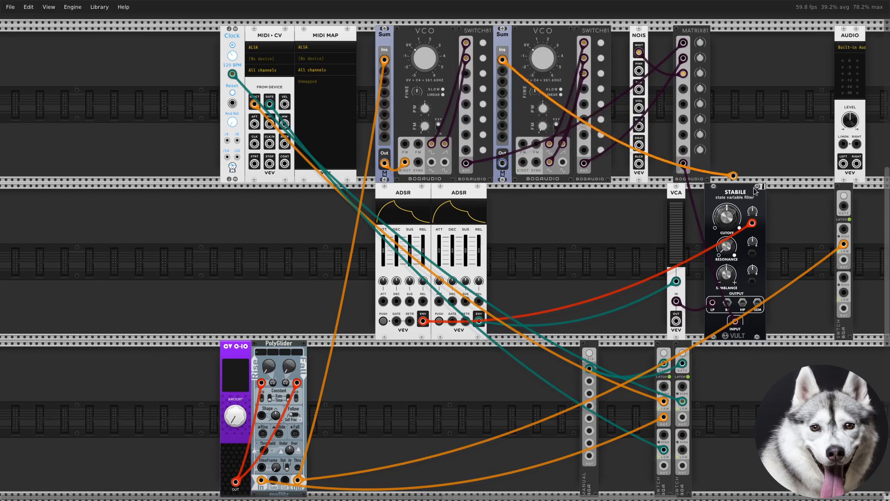
pyautogui.click(843, 259)
pyautogui.rightClick(503, 163)
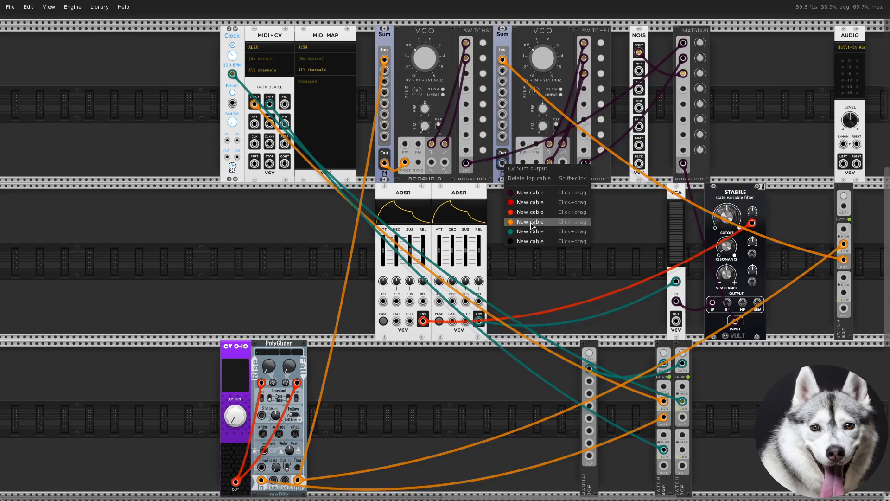
pyautogui.click(524, 225)
pyautogui.click(523, 163)
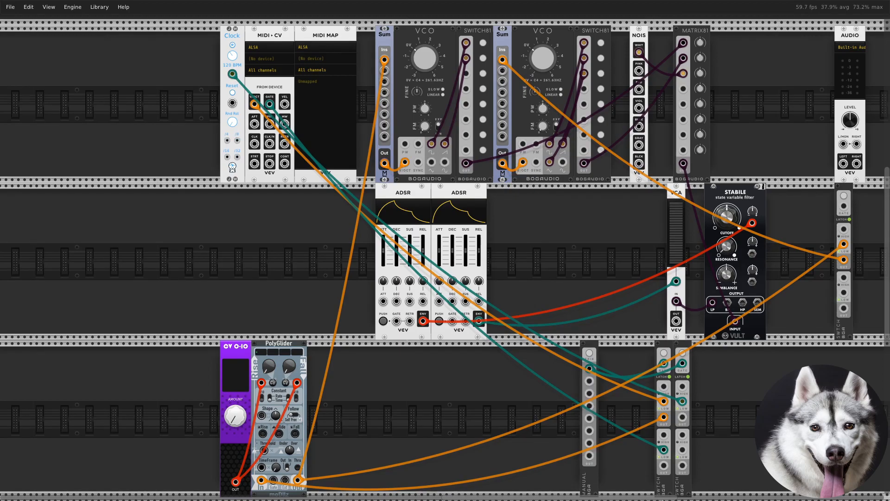
# Add a Bogaudio LFO in the second row below MIDI-CV, with a SWITCH81 module beside it
pyautogui.scroll(-2, 606, 313)
pyautogui.scroll(2, 605, 313)
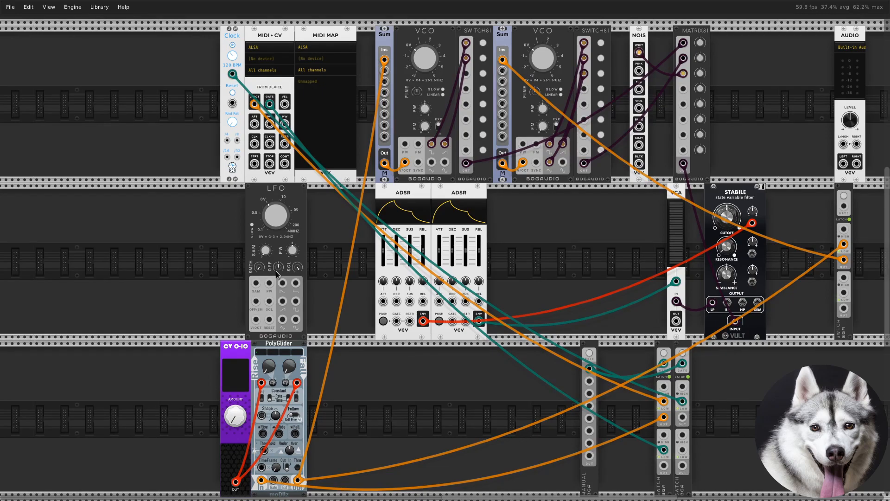
pyautogui.rightClick(326, 310)
pyautogui.write('switch81')
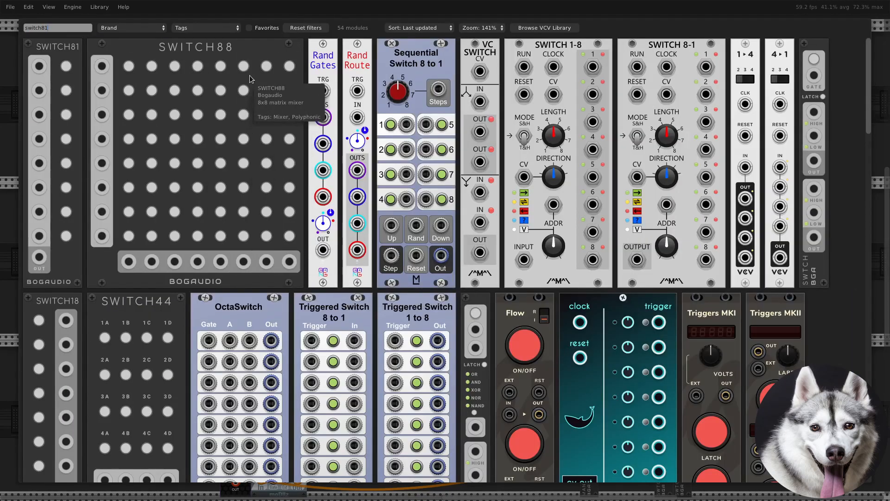
pyautogui.click(62, 61)
# Patch three of the LFO's waveform outputs to the first three inputs of its SWITCH81 with dark purple cables
pyautogui.rightClick(282, 301)
pyautogui.moveTo(293, 330); pyautogui.dragTo(317, 200)
pyautogui.rightClick(282, 321)
pyautogui.moveTo(293, 352); pyautogui.dragTo(317, 215)
pyautogui.rightClick(295, 301)
pyautogui.moveTo(307, 332); pyautogui.dragTo(317, 231)
# Add a VCA beside the LFO's SWITCH81 and patch the SWITCH81 output to the VCA's input
pyautogui.rightClick(355, 260)
pyautogui.write('vca')
pyautogui.click(215, 367)
pyautogui.moveTo(317, 320); pyautogui.dragTo(354, 302)
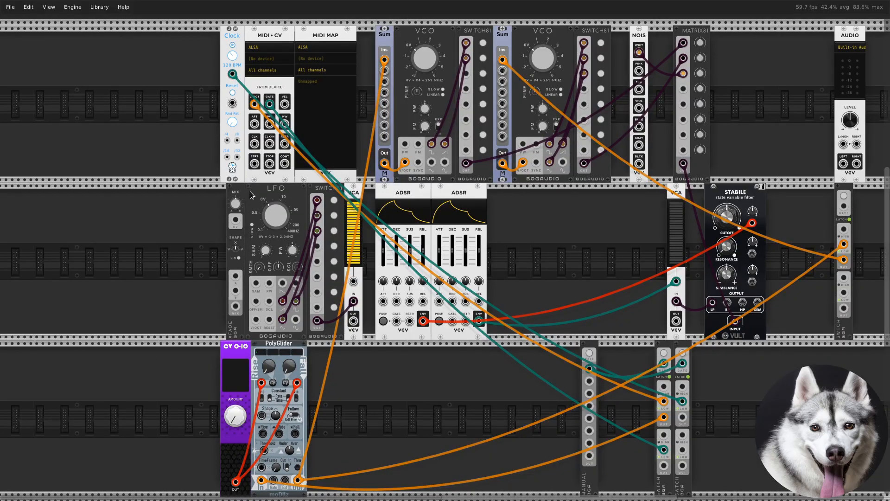
# Place a Bogaudio XFADE after the LFO's VCA, patching the VCA's output to input A and the pink noise output to input B
pyautogui.moveTo(354, 194); pyautogui.dragTo(346, 194)
pyautogui.rightClick(329, 320)
pyautogui.moveTo(362, 354); pyautogui.dragTo(346, 277)
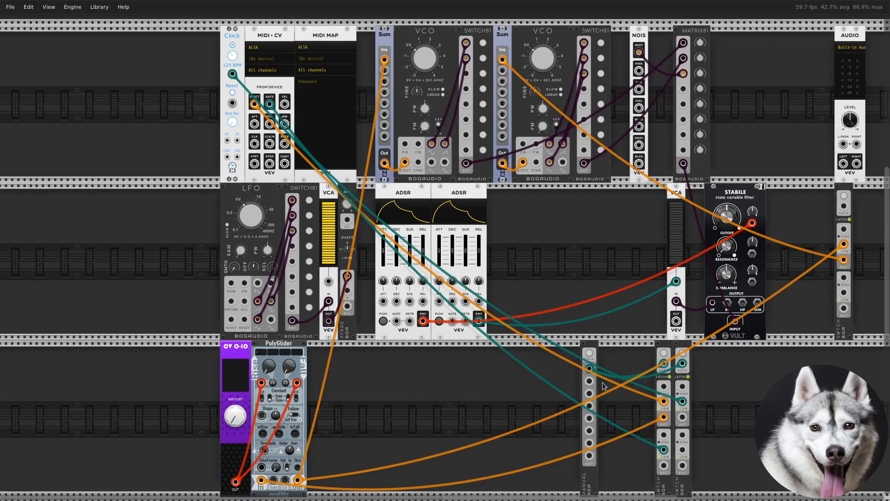
pyautogui.rightClick(640, 71)
pyautogui.moveTo(648, 100); pyautogui.dragTo(349, 289)
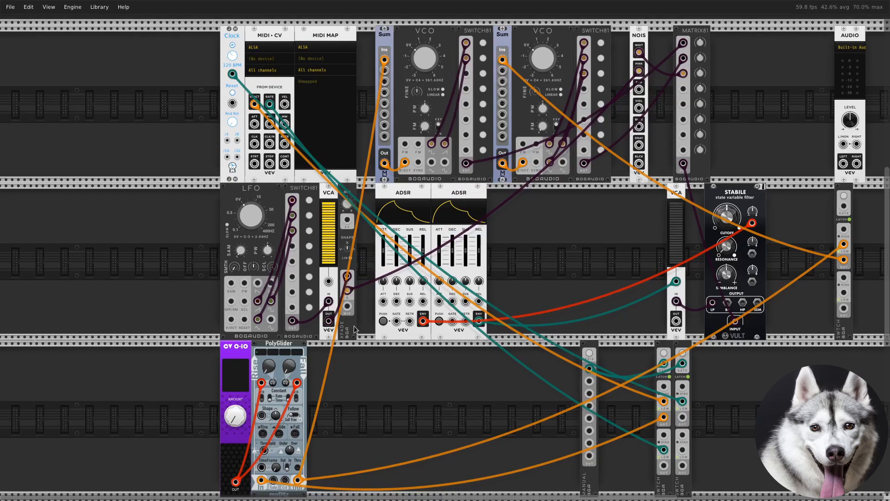
# Add a duplicate VCA after the XFADE, patching the XFADE output to its input and MIDI-CV's MW output to its CV
pyautogui.moveTo(389, 338); pyautogui.dragTo(406, 338)
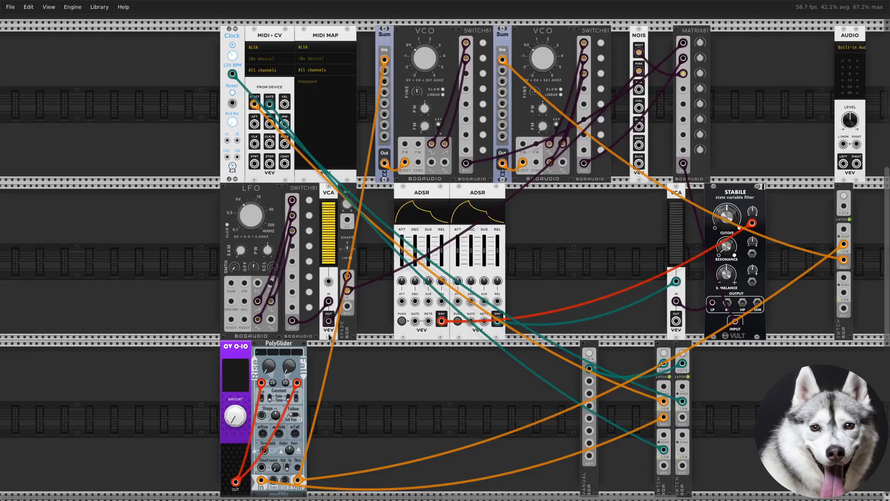
pyautogui.hotkey('ctrl', 'd')
pyautogui.rightClick(349, 311)
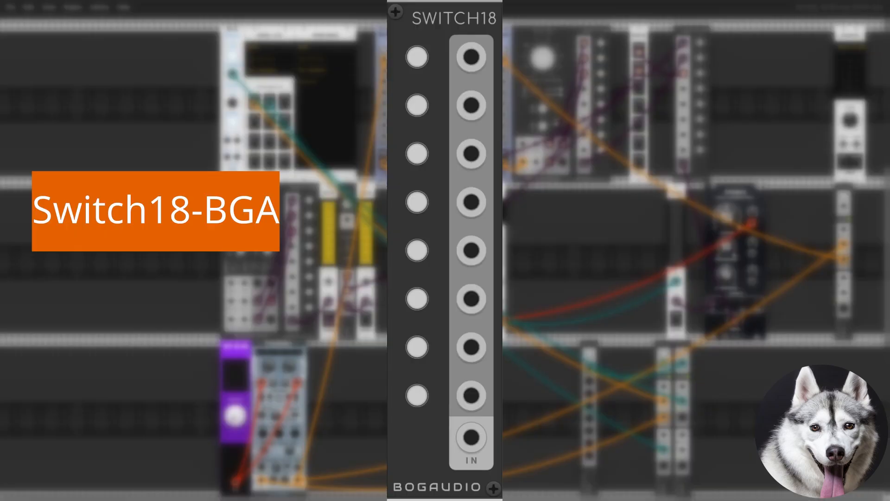
pyautogui.moveTo(375, 328); pyautogui.dragTo(285, 125)
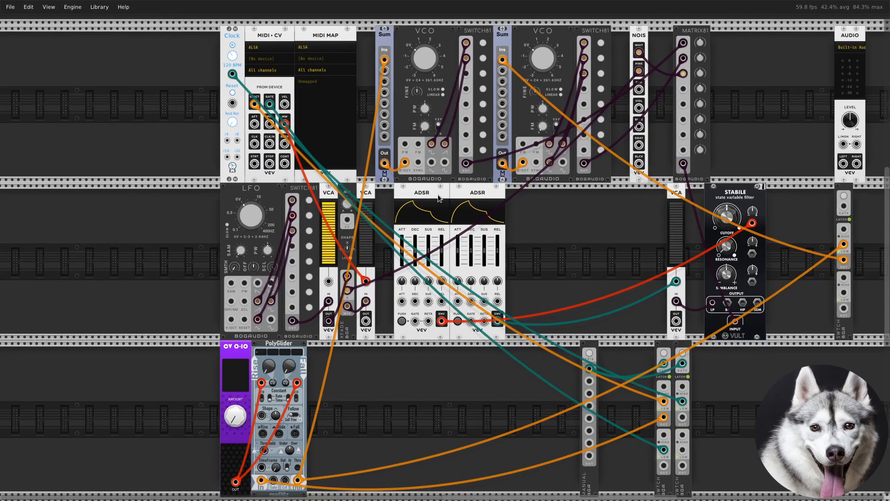
# Make room before the ADSRs, add a Bogaudio SWITCH18 beside the new VCA, and patch the VCA's output to its input
pyautogui.moveTo(436, 195); pyautogui.dragTo(485, 196)
pyautogui.rightClick(406, 285)
pyautogui.write('switch 18')
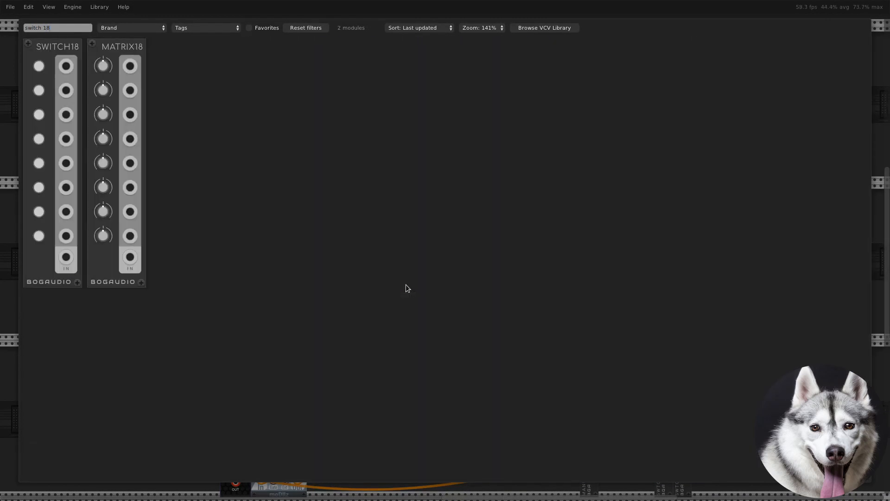
pyautogui.click(65, 50)
pyautogui.moveTo(65, 50); pyautogui.dragTo(387, 244)
pyautogui.moveTo(366, 321); pyautogui.dragTo(403, 321)
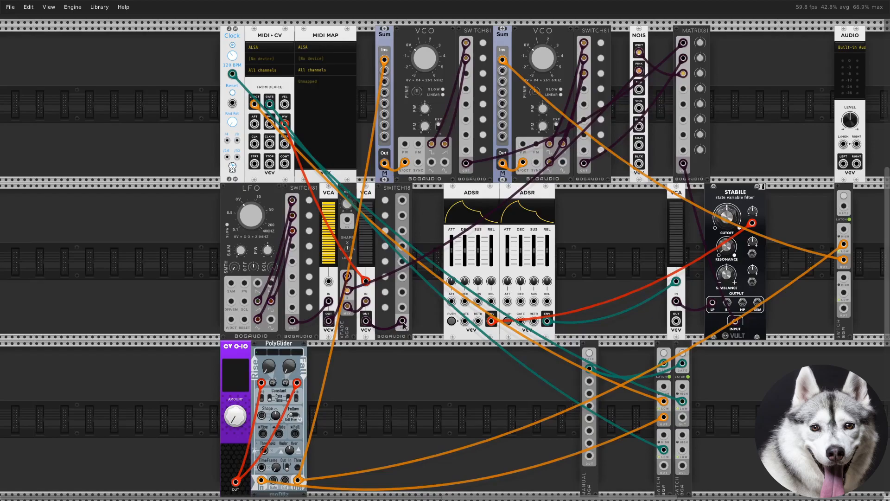
# Patch the SWITCH18's first two outputs to the second inputs of the first and second VCOs' Sum modules with orange cables
pyautogui.rightClick(403, 198)
pyautogui.moveTo(436, 259); pyautogui.dragTo(385, 71)
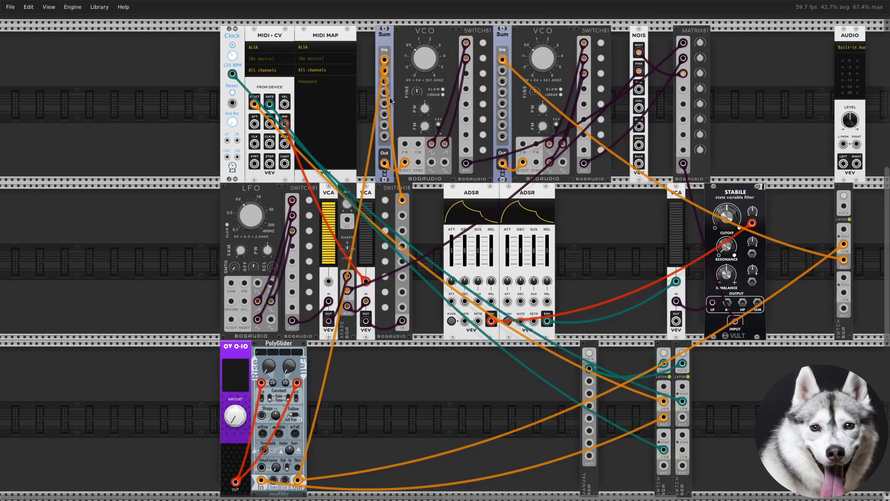
pyautogui.rightClick(398, 215)
pyautogui.click(394, 227)
pyautogui.rightClick(402, 215)
pyautogui.moveTo(430, 275); pyautogui.dragTo(503, 72)
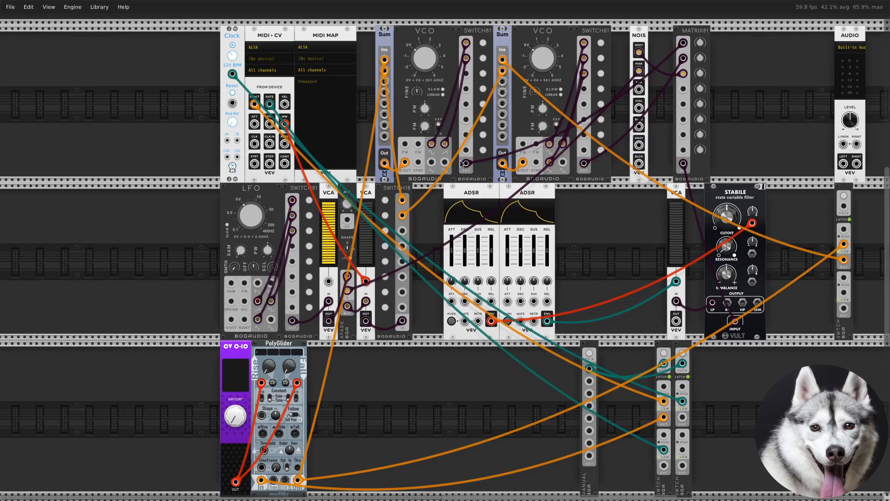
# Duplicate the first VCO's Sum, patch the SWITCH18's fourth output into it, and patch its output to that VCO's PW input
pyautogui.rightClick(402, 246)
pyautogui.moveTo(429, 304); pyautogui.dragTo(422, 290)
pyautogui.hotkey('ctrl', 'd')
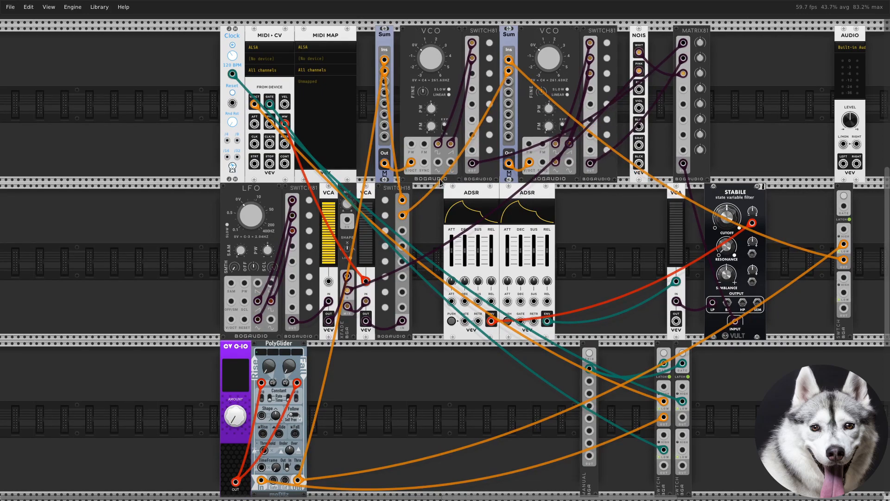
pyautogui.rightClick(402, 246)
pyautogui.moveTo(429, 304); pyautogui.dragTo(403, 60)
pyautogui.rightClick(403, 163)
pyautogui.moveTo(429, 220); pyautogui.dragTo(430, 144)
# Duplicate the second VCO's Sum, patch the SWITCH18's fifth output into it, and patch its output to that VCO's PW input
pyautogui.hotkey('ctrl', 'd')
pyautogui.rightClick(403, 261)
pyautogui.moveTo(429, 319); pyautogui.dragTo(546, 60)
pyautogui.rightClick(546, 163)
pyautogui.moveTo(572, 221); pyautogui.dragTo(572, 145)
# Insert a duplicate Sum before the STABILE filter, combining the envelope cable and the SWITCH18's eighth output into the cutoff modulation input
pyautogui.rightClick(483, 378)
pyautogui.press('Escape')
pyautogui.hotkey('ctrl', 'd')
pyautogui.moveTo(752, 223); pyautogui.dragTo(695, 217)
pyautogui.rightClick(402, 307)
pyautogui.moveTo(422, 357); pyautogui.dragTo(694, 231)
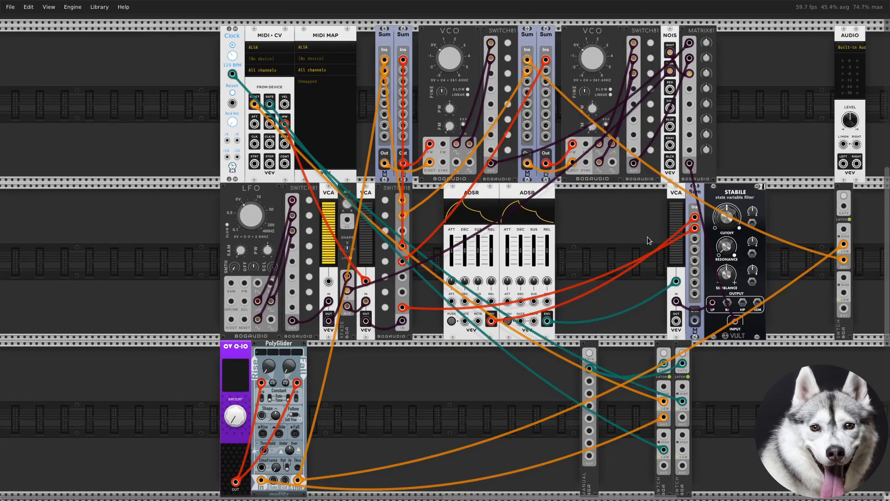
pyautogui.rightClick(695, 321)
pyautogui.moveTo(715, 370); pyautogui.dragTo(754, 223)
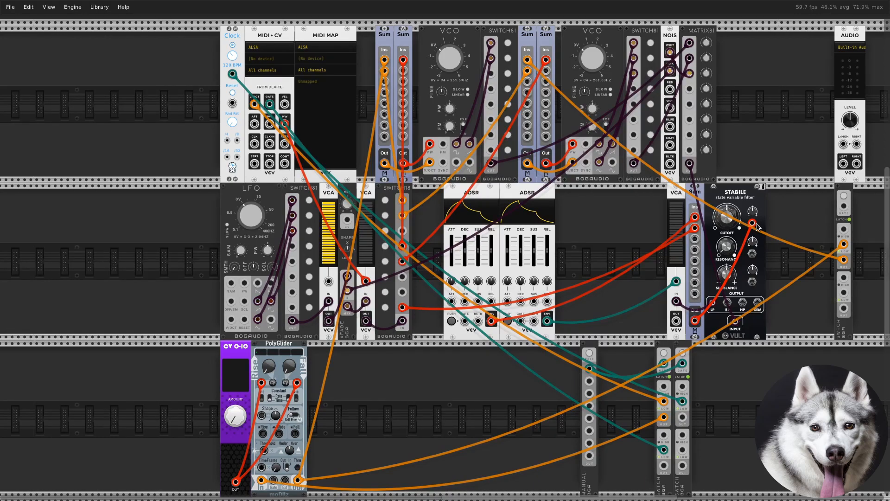
# Add a Bogaudio MATRIX81 beside the PolyGlider in the third row
pyautogui.rightClick(507, 419)
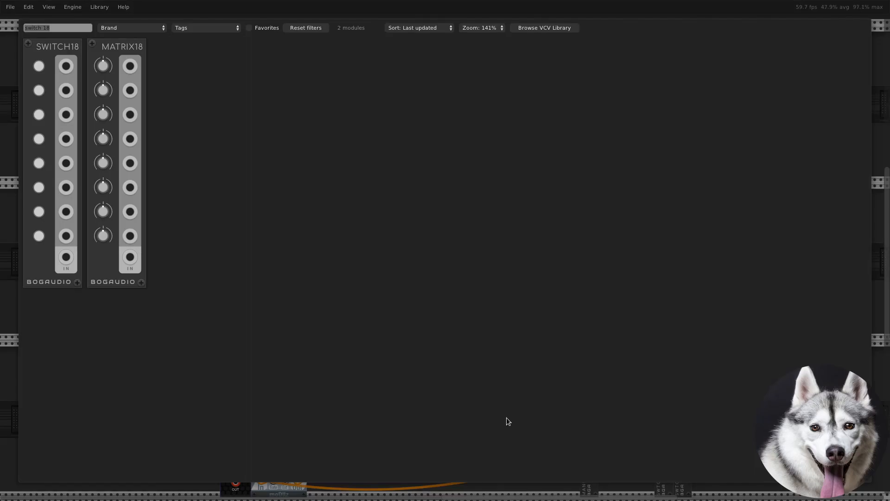
pyautogui.write('matrix')
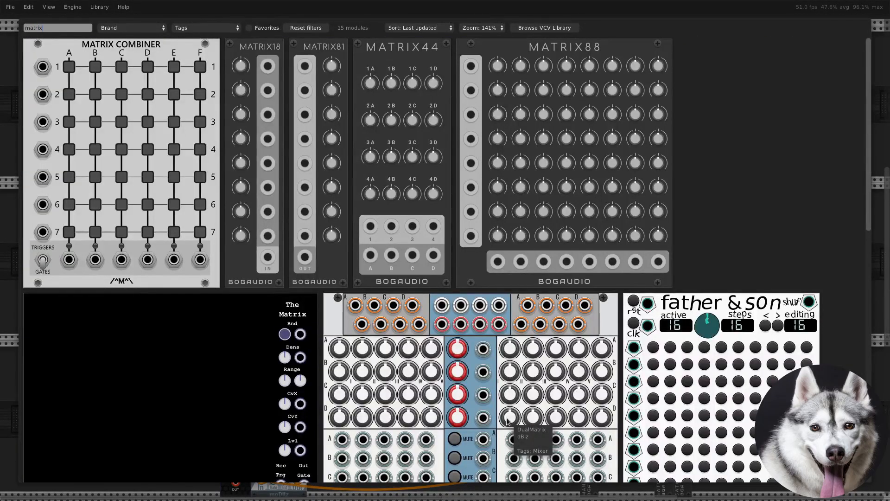
pyautogui.write('81')
pyautogui.moveTo(66, 269); pyautogui.dragTo(328, 446)
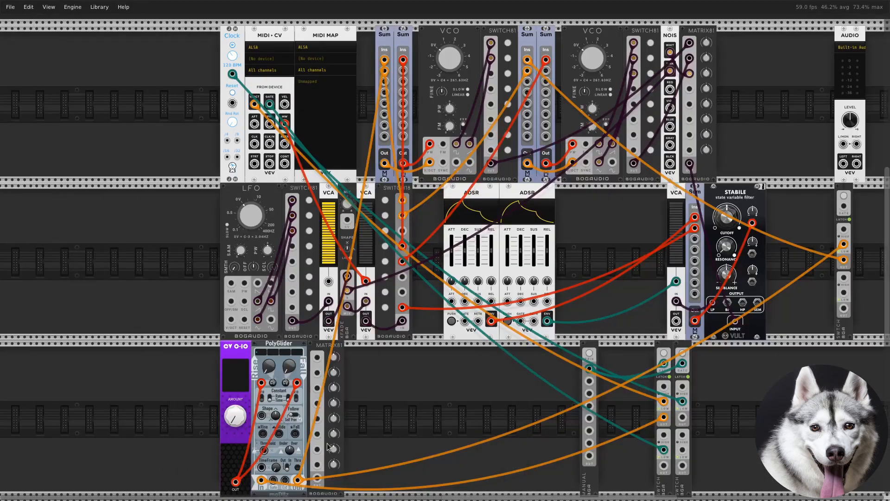
# Patch the first ADSR's envelope output and the second VCO's SWITCH81 output to the new MATRIX81's first two inputs
pyautogui.rightClick(492, 321)
pyautogui.moveTo(515, 369); pyautogui.dragTo(319, 361)
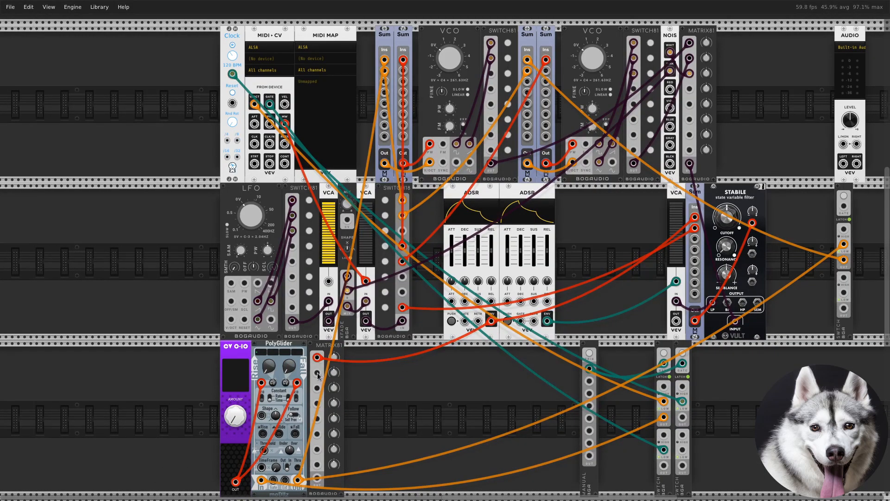
pyautogui.rightClick(634, 163)
pyautogui.moveTo(657, 211); pyautogui.dragTo(319, 374)
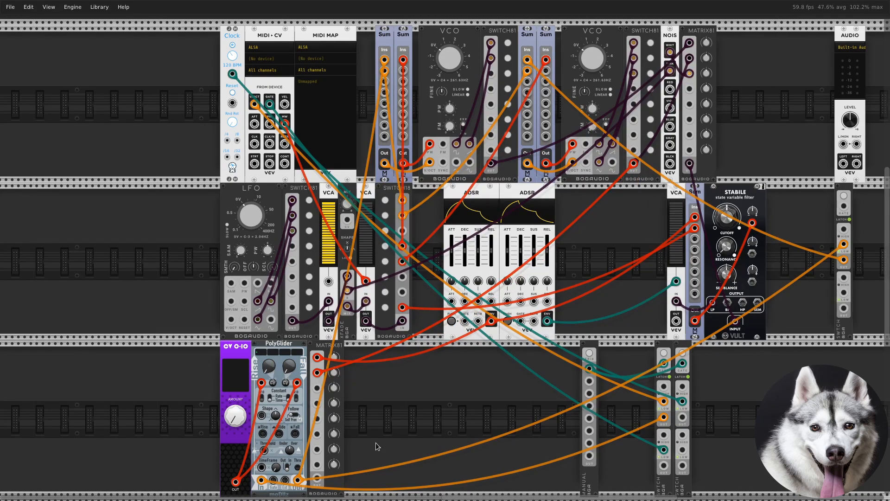
# Add a Bogaudio SWITCH18 beside the third-row MATRIX81 and patch the MATRIX81 output to its input
pyautogui.rightClick(376, 443)
pyautogui.write('switch')
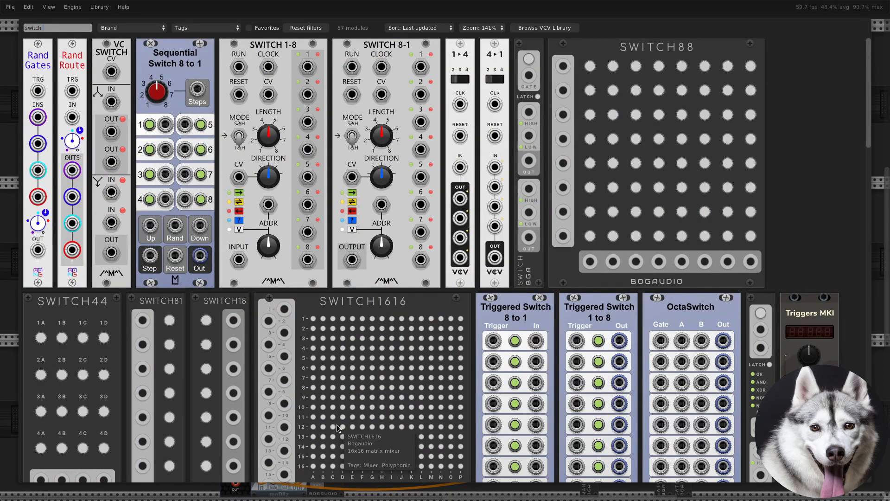
pyautogui.click(216, 297)
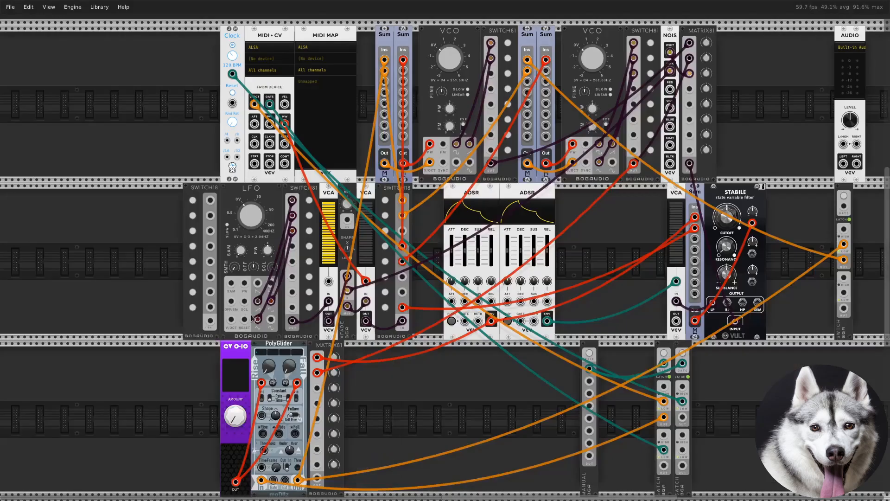
pyautogui.rightClick(318, 478)
pyautogui.click(359, 467)
pyautogui.click(370, 478)
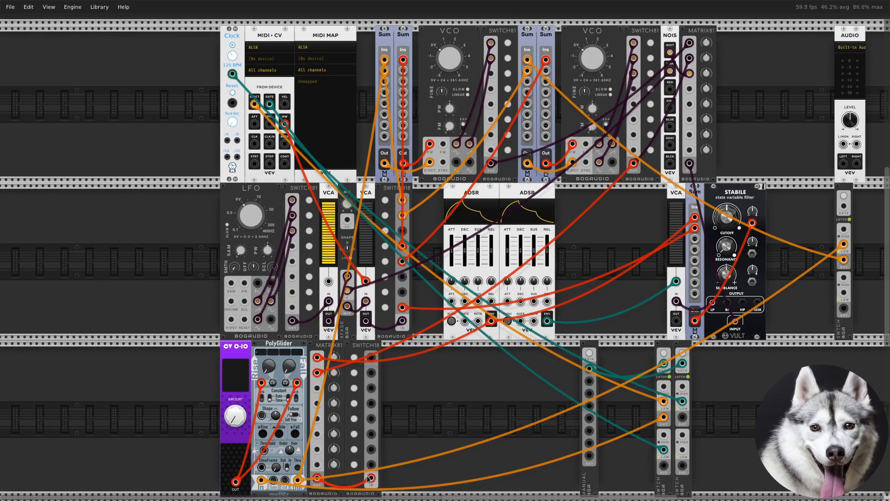
# Patch the third-row SWITCH18's first output to the first VCO's pitch Sum and its second output to the pulse-width Sum
pyautogui.rightClick(373, 366)
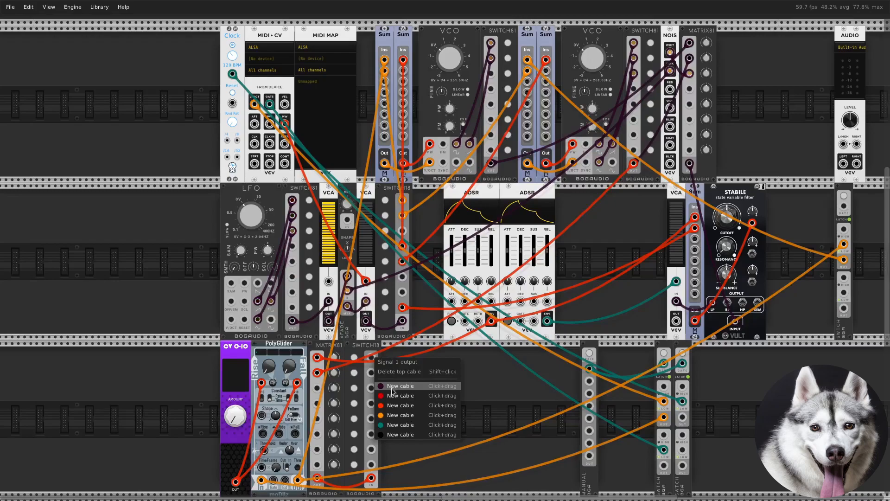
pyautogui.click(399, 411)
pyautogui.click(385, 81)
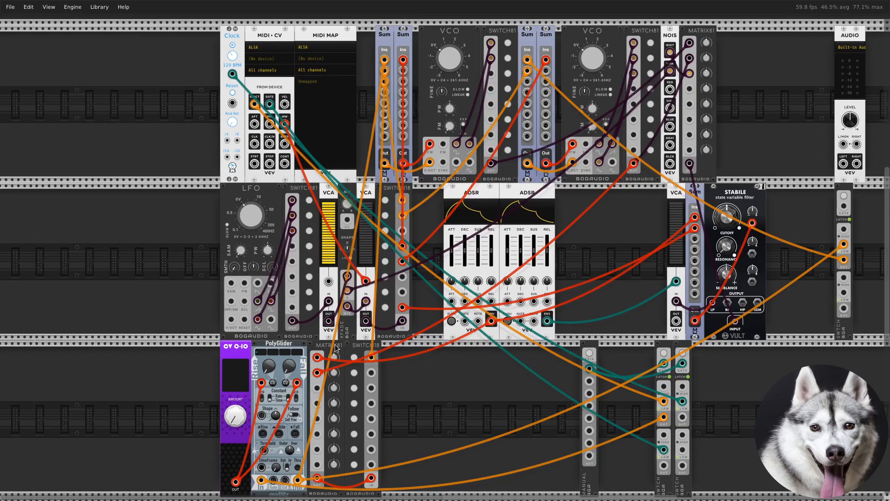
pyautogui.rightClick(371, 376)
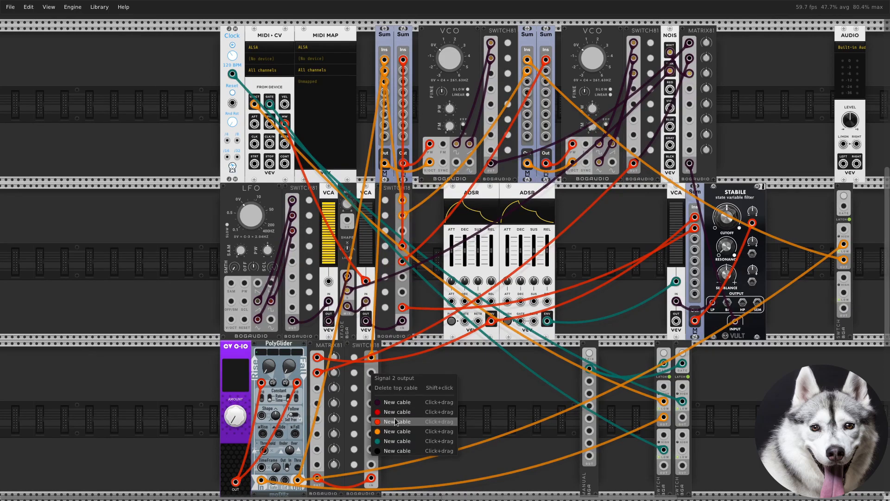
pyautogui.click(394, 419)
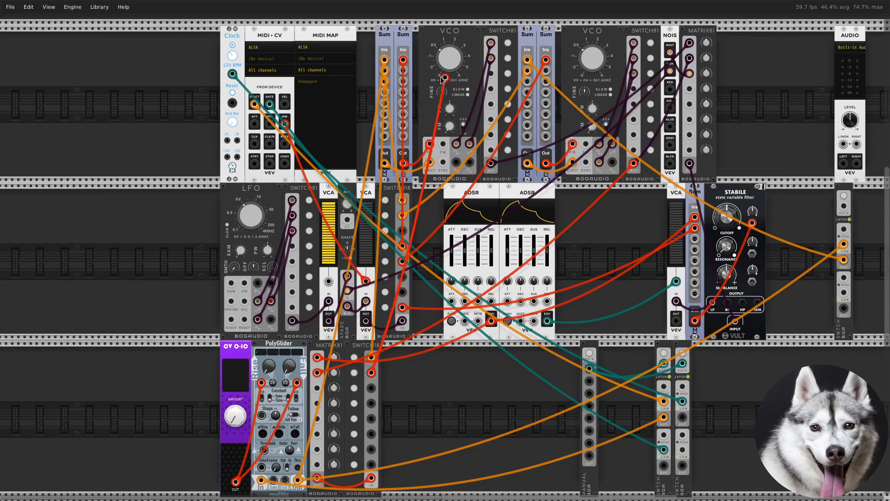
pyautogui.click(403, 71)
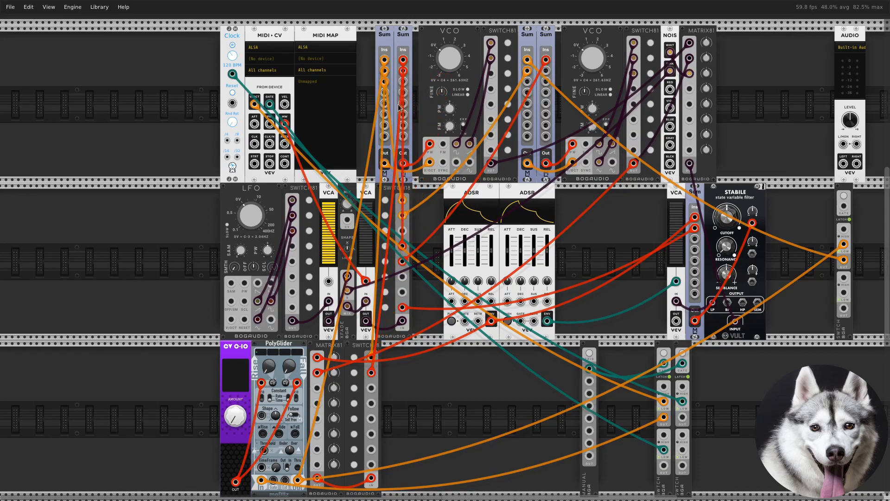
# Patch the third-row SWITCH18's third output to the third input of the filter's Sum
pyautogui.rightClick(375, 387)
pyautogui.click(416, 436)
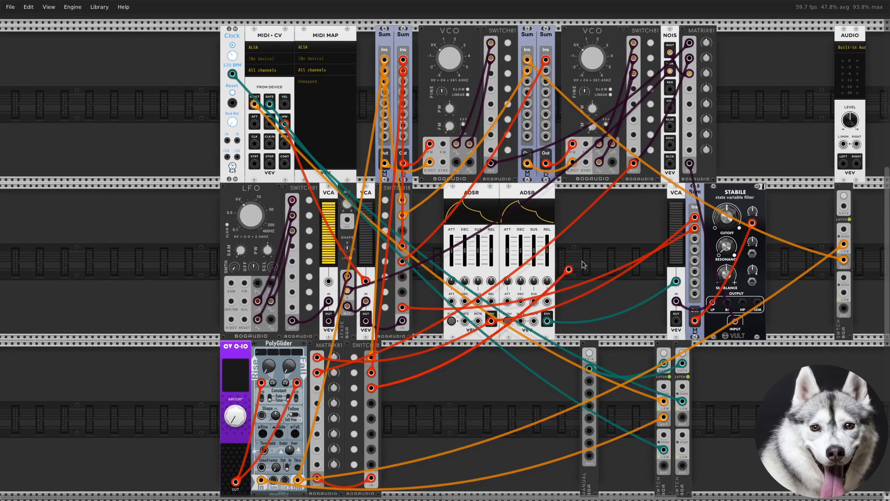
pyautogui.click(695, 239)
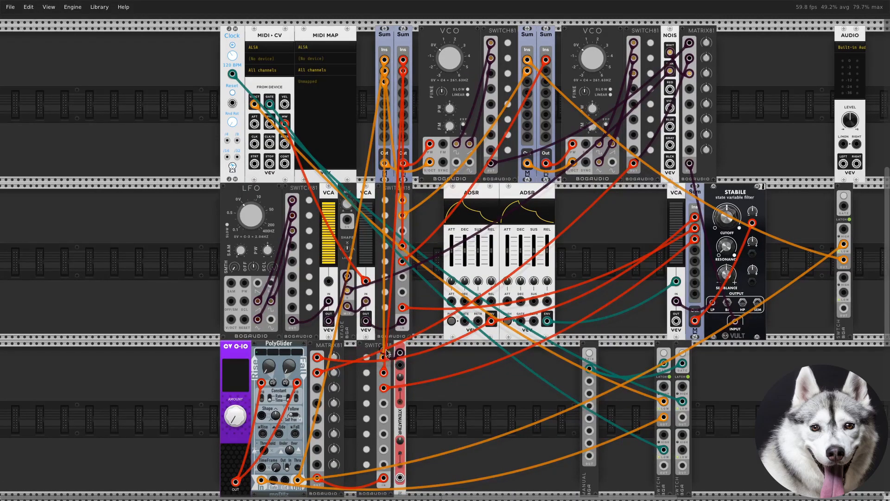
# Place the red attenuator between the MATRIX81 and SWITCH18, routing the first ADSR's envelope through it into the MATRIX81
pyautogui.moveTo(401, 359); pyautogui.dragTo(352, 359)
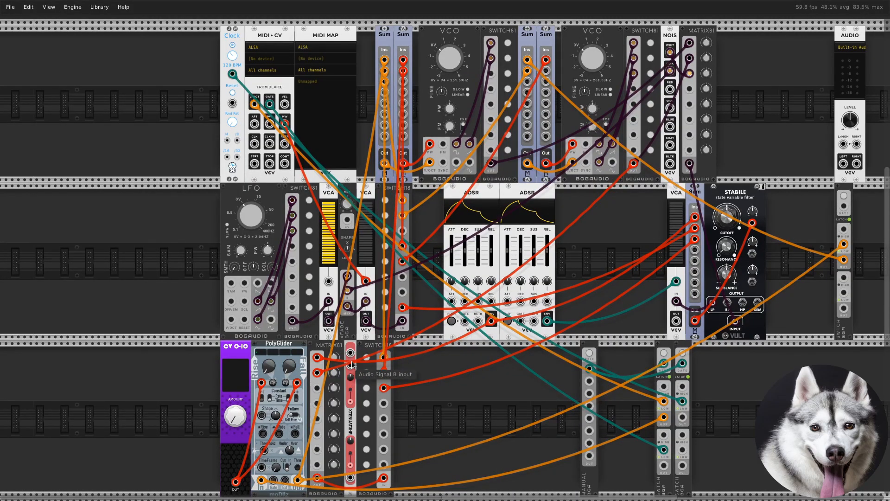
pyautogui.rightClick(352, 354)
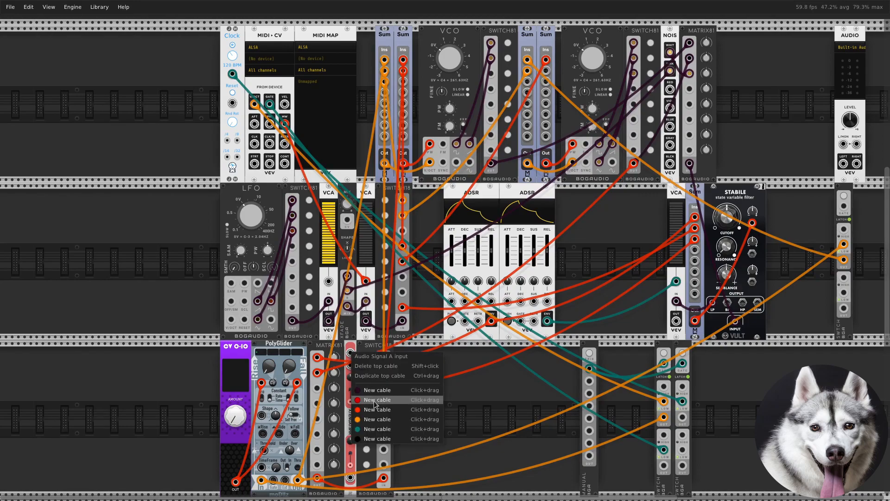
pyautogui.click(320, 360)
pyautogui.moveTo(317, 358); pyautogui.dragTo(350, 354)
pyautogui.rightClick(351, 478)
pyautogui.moveTo(358, 478); pyautogui.dragTo(317, 372)
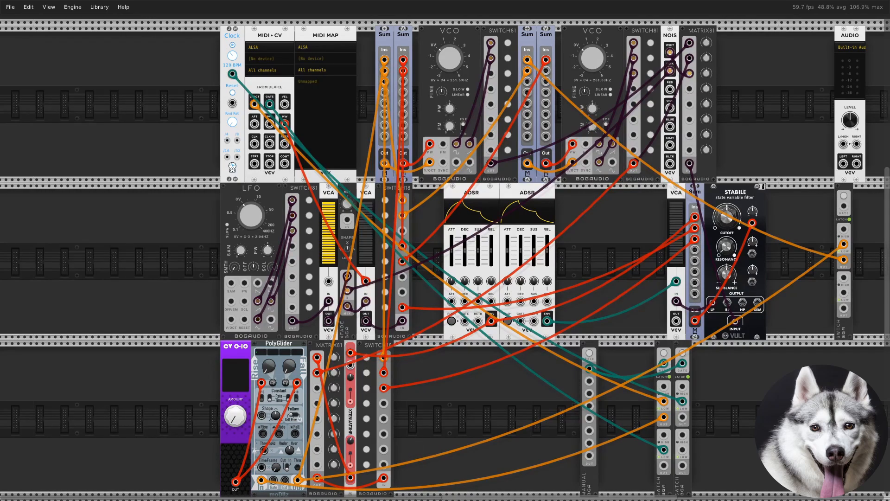
# Add a Bogaudio INV in the third row and route the envelope through its second channel into the attenuator's signal A input
pyautogui.rightClick(518, 461)
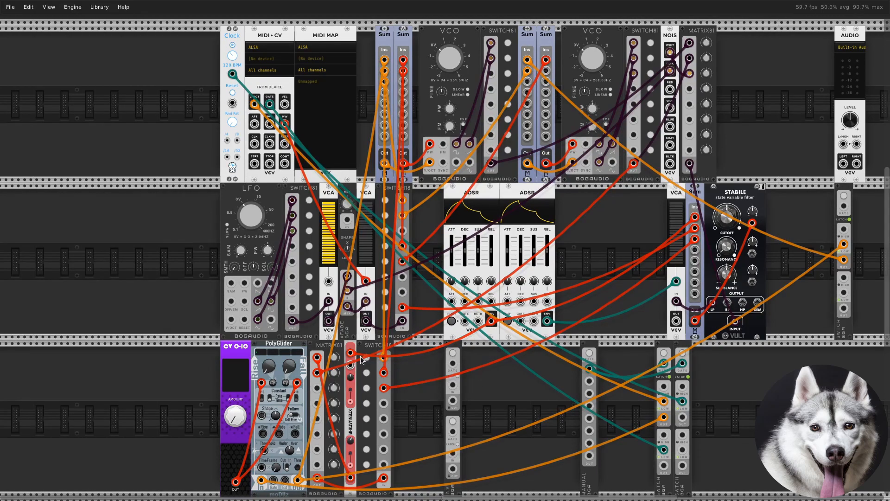
pyautogui.moveTo(350, 353); pyautogui.dragTo(455, 430)
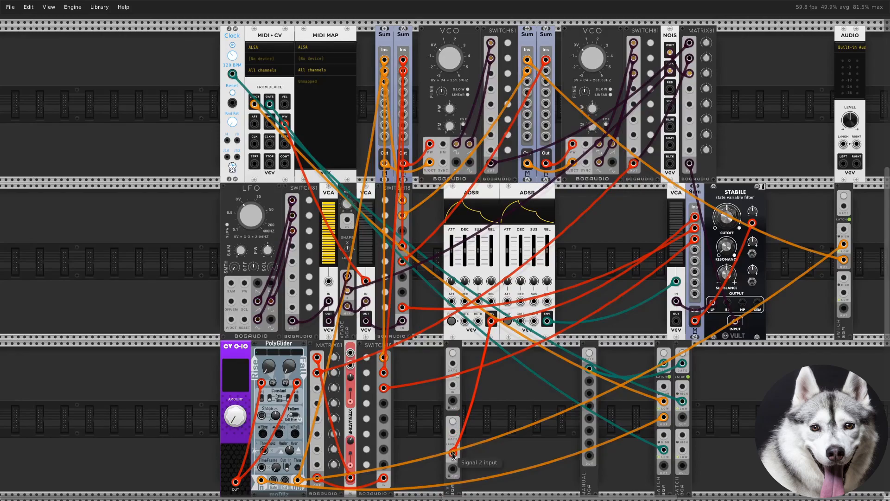
pyautogui.rightClick(453, 469)
pyautogui.moveTo(469, 467); pyautogui.dragTo(350, 352)
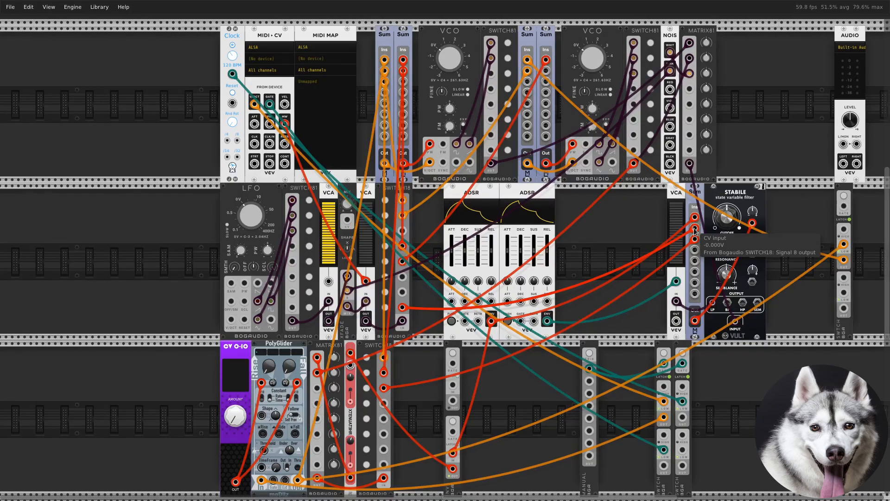
# Patch the first output of the SWITCH beyond the STABILE filter to the fourth input of the filter's Sum
pyautogui.rightClick(844, 260)
pyautogui.moveTo(839, 310); pyautogui.dragTo(702, 256)
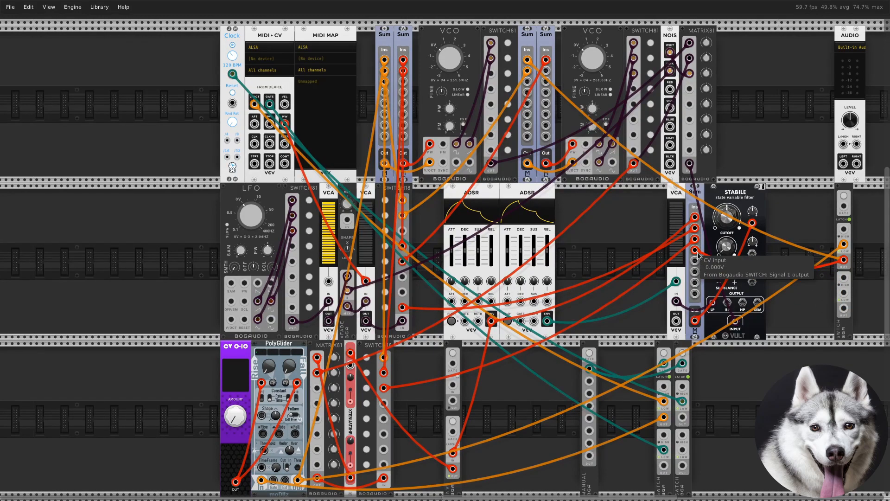
# Add another Bogaudio SWITCH in the second row just before the VCA that precedes the filter
pyautogui.rightClick(639, 316)
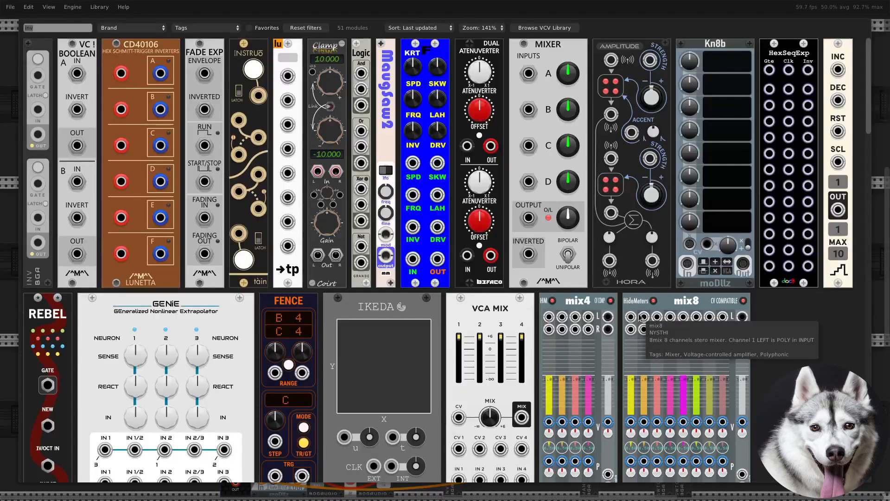
pyautogui.write('switch')
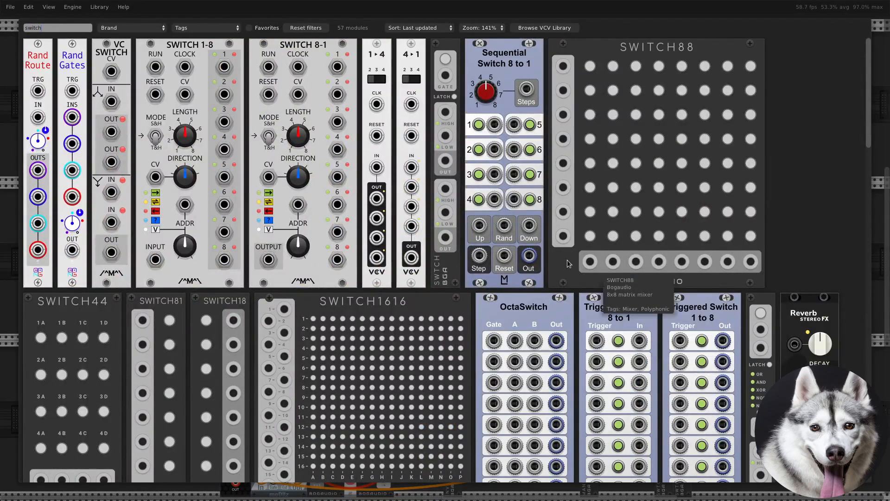
pyautogui.click(445, 263)
pyautogui.moveTo(504, 231); pyautogui.dragTo(652, 296)
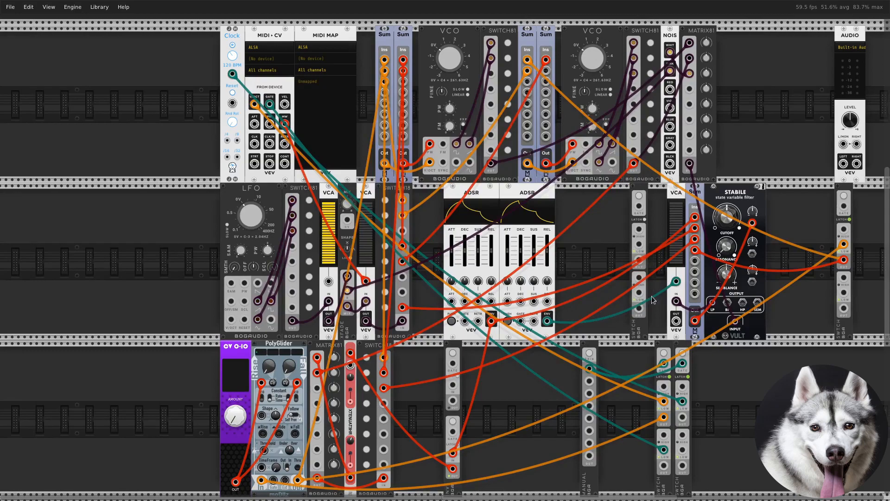
# Enable the latch on the new Bogaudio SWITCH in the second row, just before the VCA
pyautogui.rightClick(641, 330)
pyautogui.click(675, 459)
pyautogui.rightClick(638, 334)
pyautogui.click(641, 212)
# Route the first-row MATRIX81's output through the SWITCH's low input into the first VCO's Sync, placing the SWITCH beside that VCO's SWITCH81
pyautogui.rightClick(690, 164)
pyautogui.moveTo(711, 233); pyautogui.dragTo(637, 245)
pyautogui.rightClick(638, 259)
pyautogui.moveTo(658, 328); pyautogui.dragTo(445, 165)
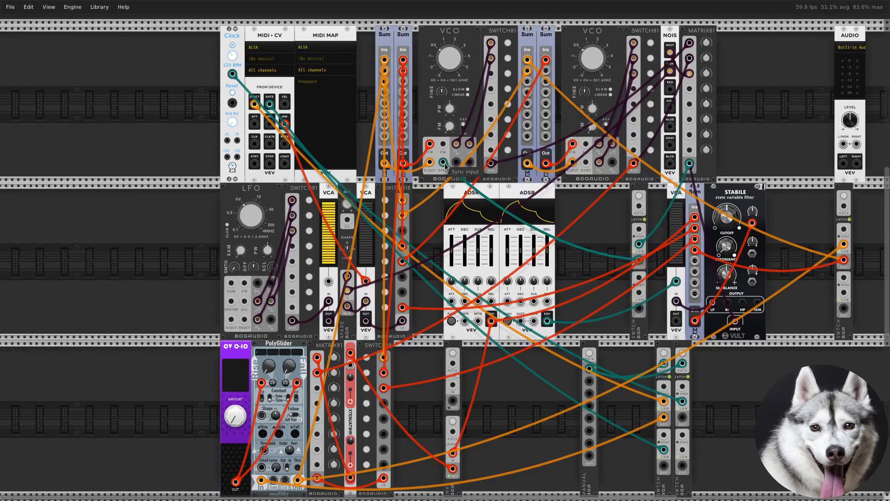
pyautogui.moveTo(632, 324); pyautogui.dragTo(521, 166)
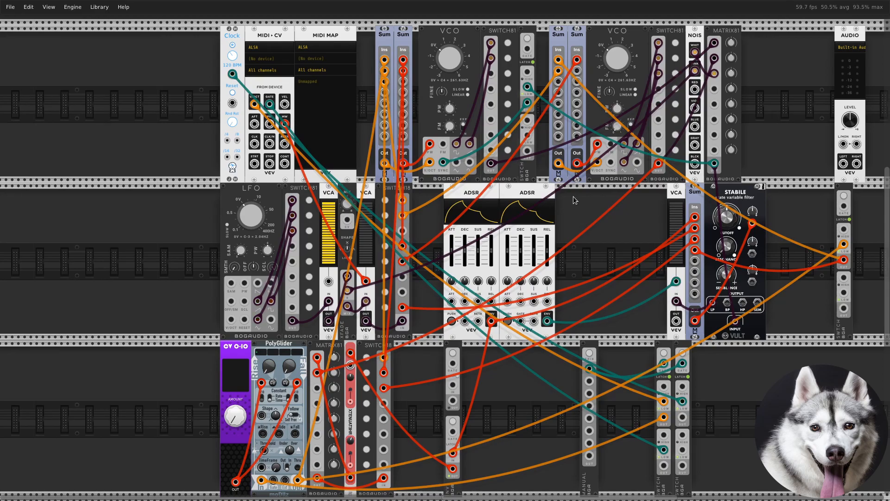
# Add a NYSTHI SlimFixedVoltageSource and a Sum module in the third row beyond the clock and gate SWITCHes
pyautogui.rightClick(750, 354)
pyautogui.write('slim')
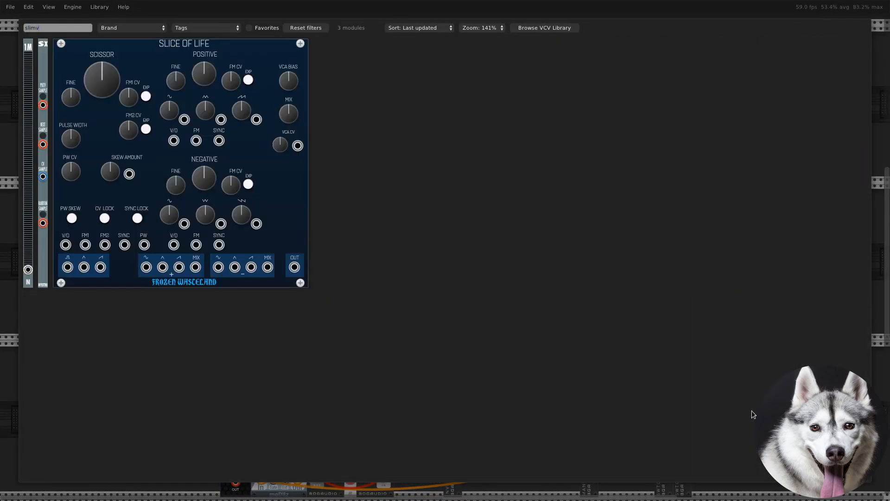
pyautogui.write(' voltage')
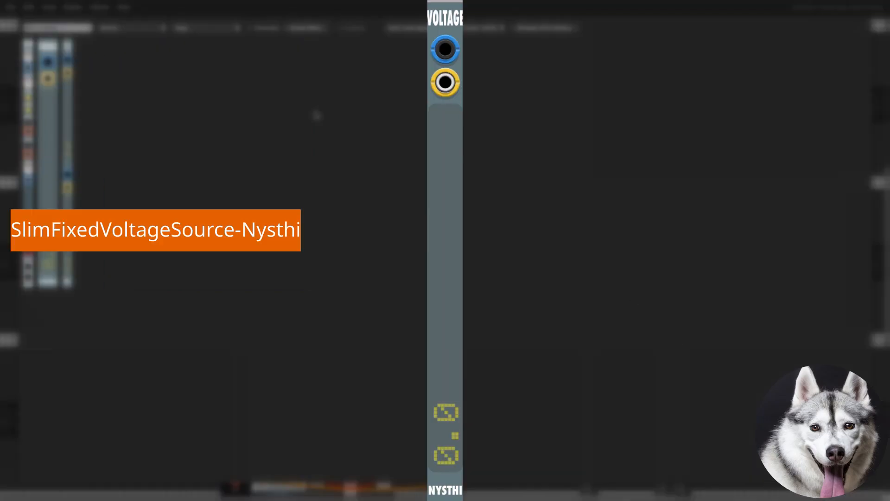
pyautogui.moveTo(51, 244); pyautogui.dragTo(736, 422)
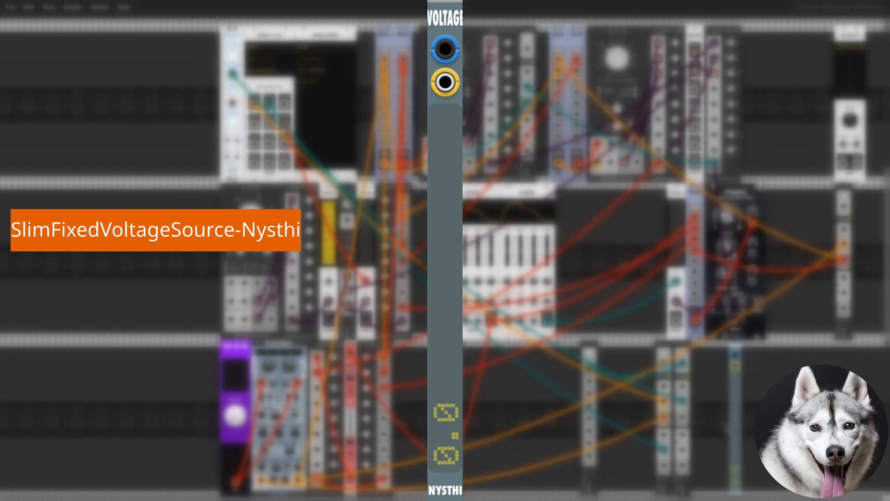
pyautogui.press('Return')
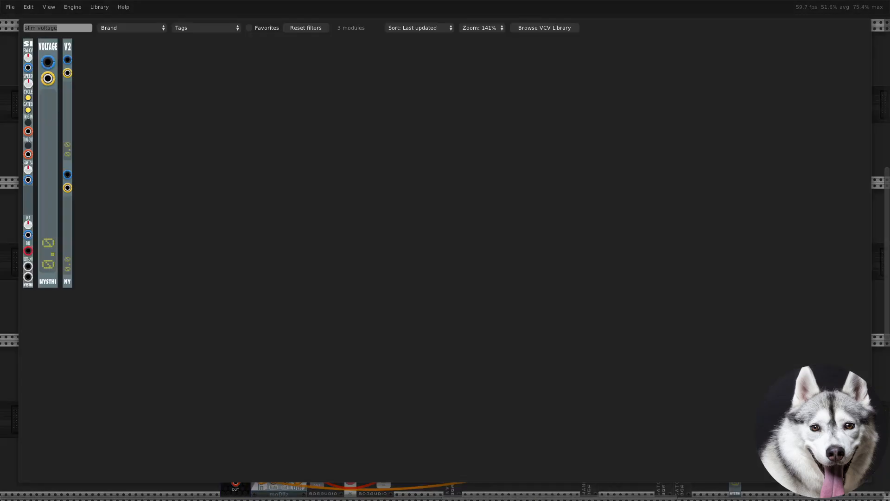
pyautogui.write('sum')
pyautogui.moveTo(252, 50); pyautogui.dragTo(750, 418)
# Add a VCV VCA beside the new Sum and patch the Sum's output into the VCA's CV input
pyautogui.press('Return')
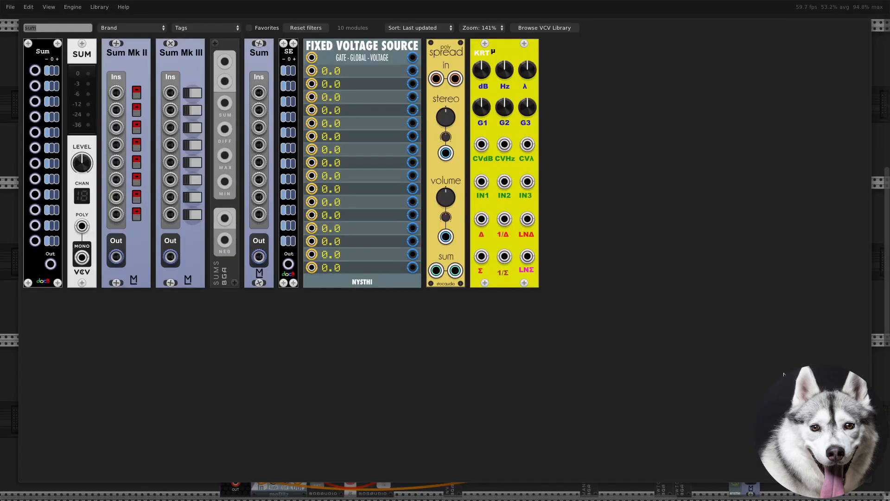
pyautogui.write('vca')
pyautogui.moveTo(246, 308); pyautogui.dragTo(767, 382)
pyautogui.rightClick(749, 478)
pyautogui.moveTo(761, 468); pyautogui.dragTo(769, 439)
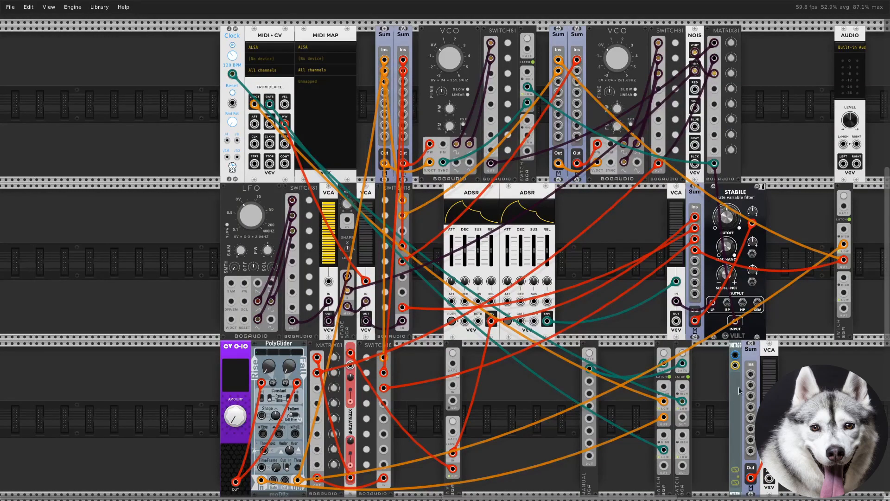
# Patch the fixed voltage source into the first input of the new Sum and set its voltage to 10
pyautogui.moveTo(737, 354); pyautogui.dragTo(751, 374)
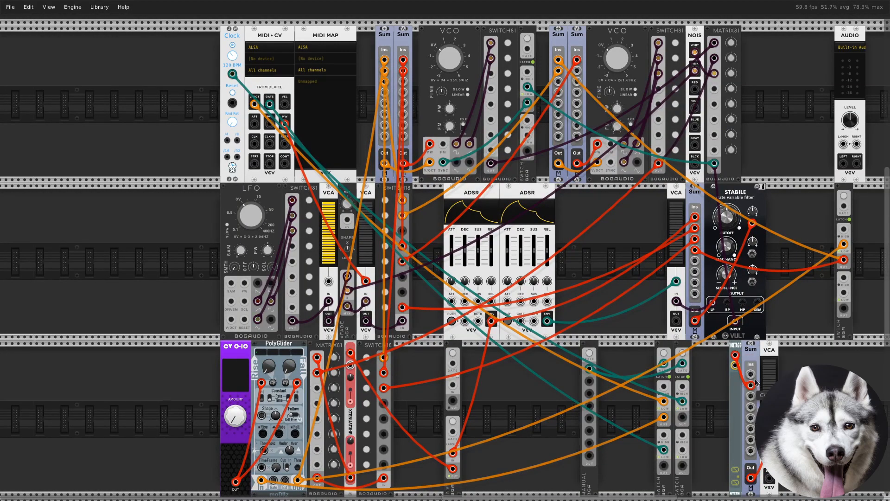
pyautogui.click(739, 477)
pyautogui.write('10')
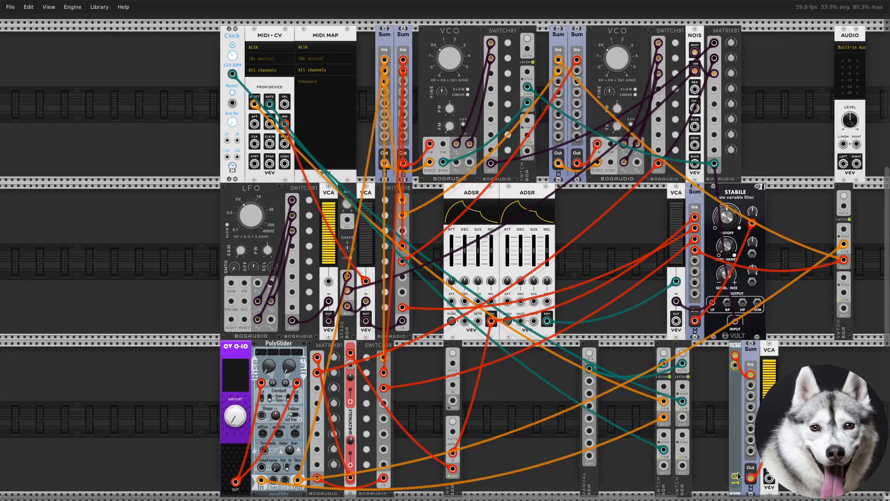
# Make room beside the voltage source and insert a Bogaudio SWITCH between it and the Sum
pyautogui.moveTo(736, 348); pyautogui.dragTo(718, 350)
pyautogui.rightClick(731, 382)
pyautogui.write('switch')
pyautogui.moveTo(450, 184); pyautogui.dragTo(731, 427)
# Patch the voltage source to the SWITCH's high input and MIDI velocity to its low input, sending its output to the Sum's first input
pyautogui.moveTo(751, 375); pyautogui.dragTo(733, 386)
pyautogui.rightClick(284, 104)
pyautogui.moveTo(314, 143); pyautogui.dragTo(751, 374)
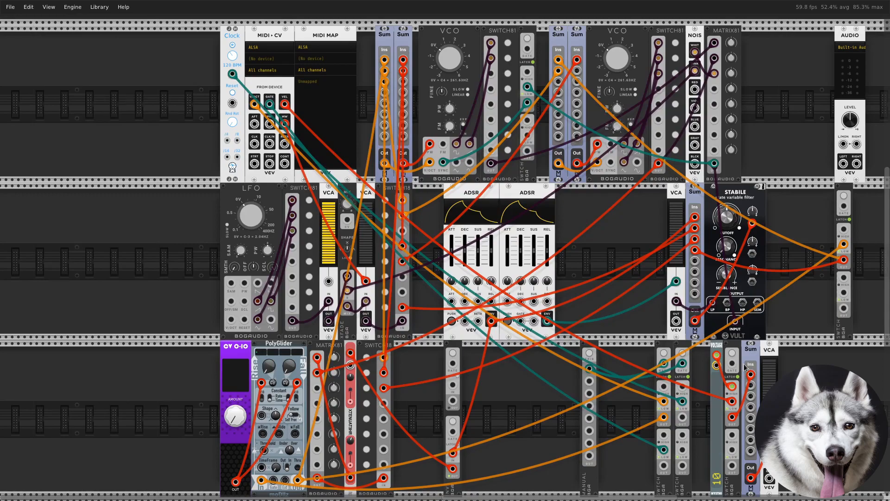
pyautogui.click(733, 352)
pyautogui.click(732, 353)
pyautogui.click(733, 353)
pyautogui.click(732, 354)
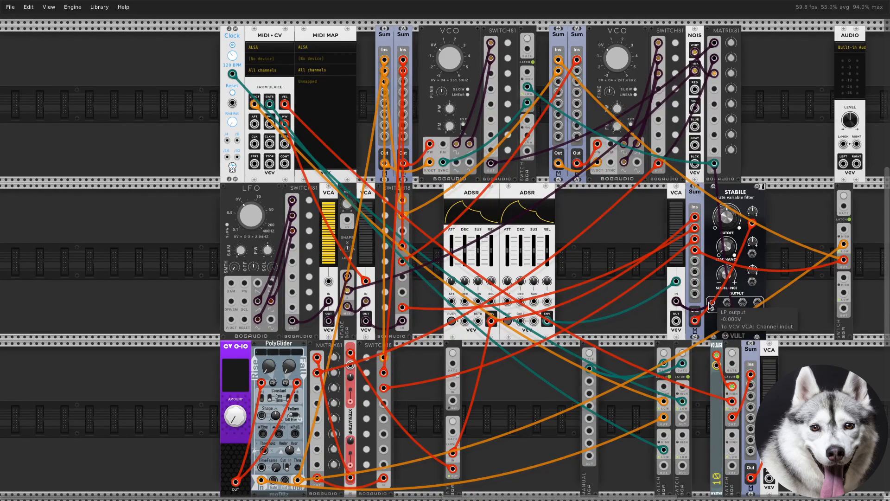
# Patch the output of the second-row VCA near the filter into the third-row VCA's input
pyautogui.rightClick(677, 321)
pyautogui.click(703, 349)
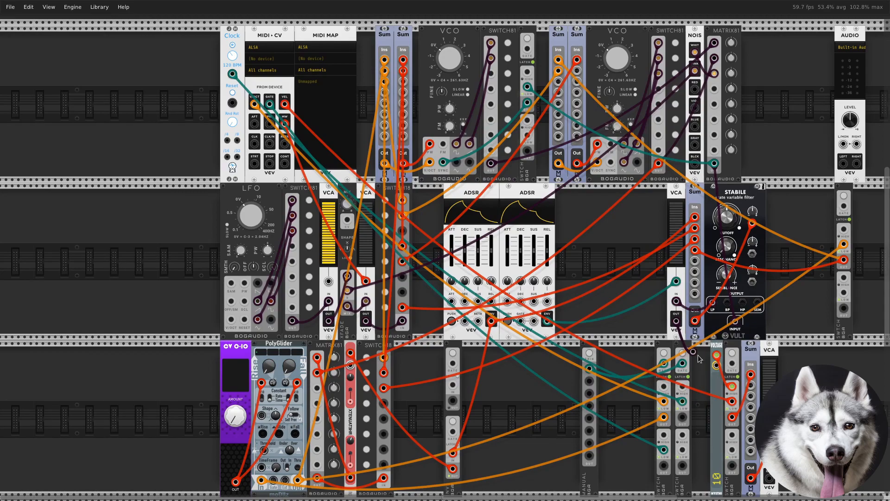
pyautogui.moveTo(768, 457); pyautogui.dragTo(769, 459)
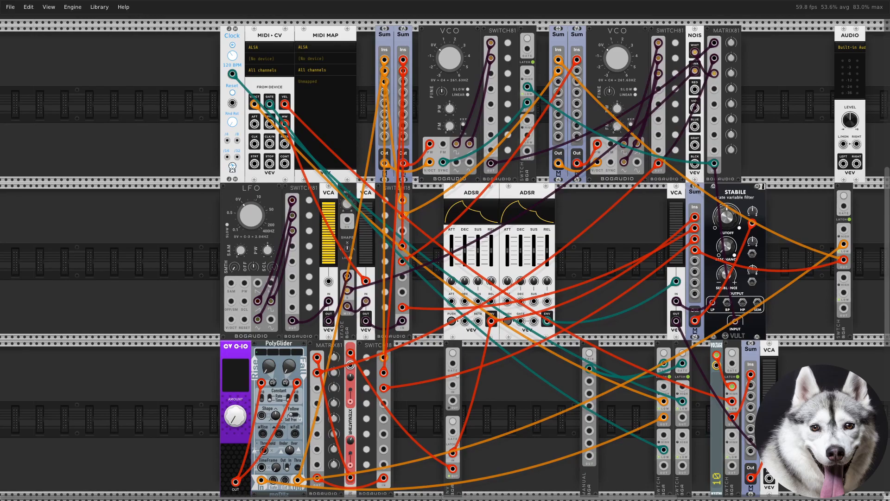
# Add a Comp and a NYSTHI mix8 in the first row, and patch the mixer's L and R outputs to the AUDIO module's inputs
pyautogui.press('Return')
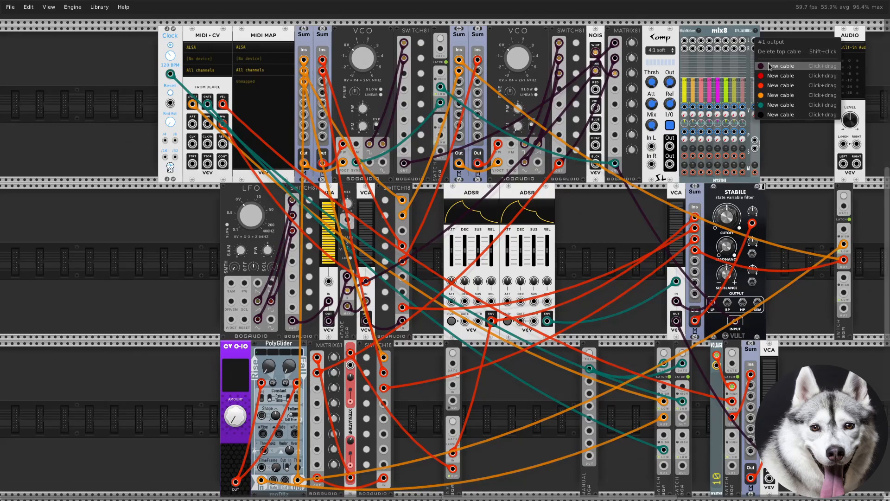
pyautogui.hscroll(3, 808, 145)
pyautogui.moveTo(807, 145); pyautogui.dragTo(794, 144)
pyautogui.moveTo(706, 48); pyautogui.dragTo(808, 143)
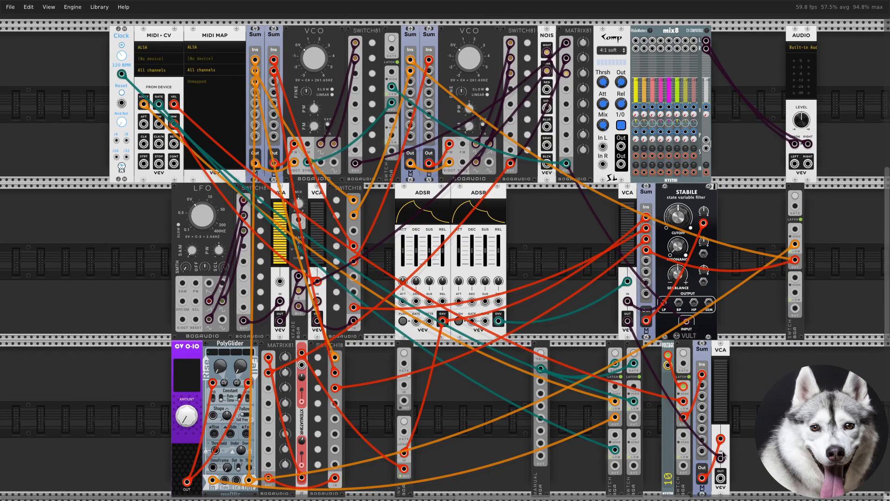
# Patch the third-row VCA's output into the compressor's left input and the compressor's output into mix8's first channel
pyautogui.rightClick(721, 477)
pyautogui.click(747, 452)
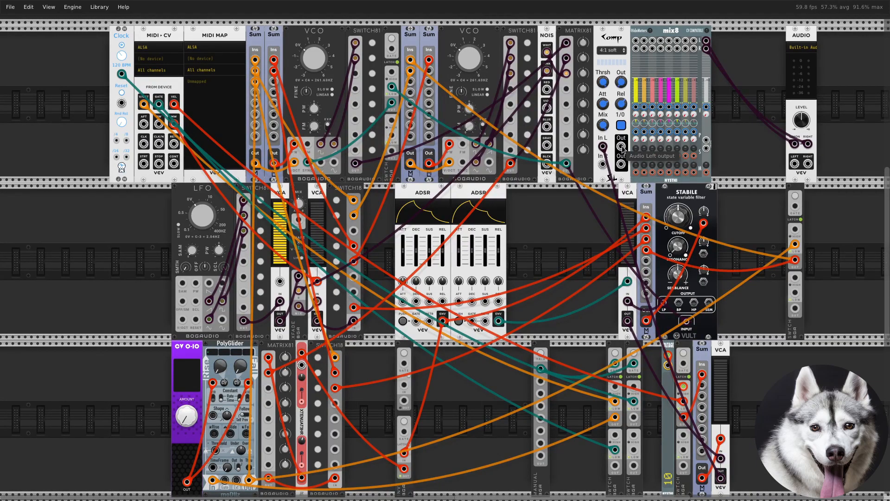
pyautogui.click(636, 41)
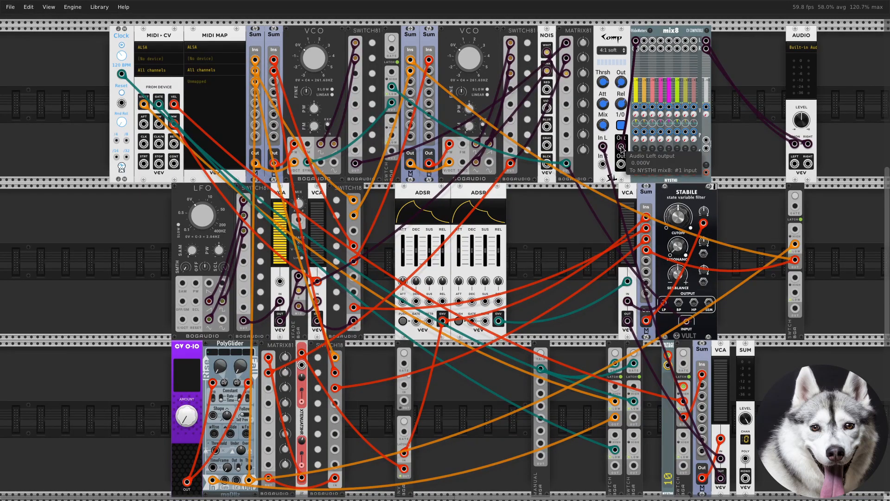
# Add a VCV SUM beside the third-row VCA and patch the compressor's output into its poly input
pyautogui.rightClick(622, 148)
pyautogui.moveTo(640, 177); pyautogui.dragTo(747, 459)
# Add the MILLENIAL delay beside the SUM, fed by its mono output, and patch the delay's output into mix8's sixth channel
pyautogui.rightClick(774, 459)
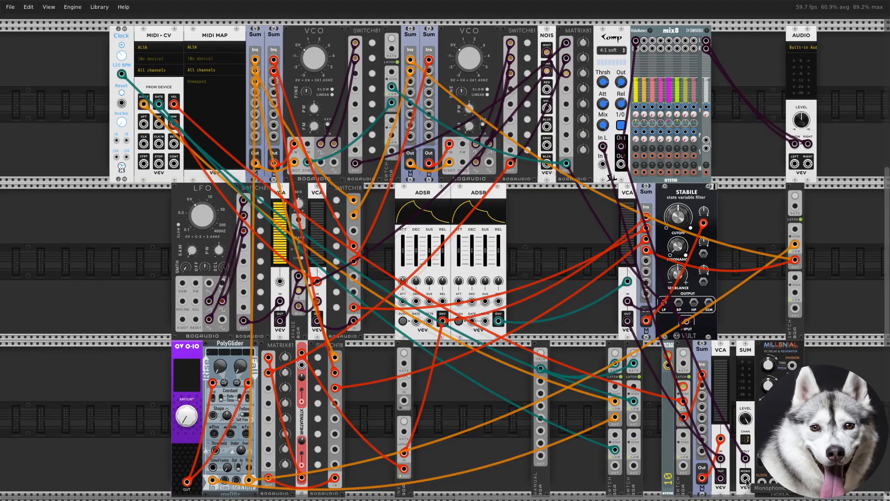
pyautogui.rightClick(747, 481)
pyautogui.moveTo(772, 448); pyautogui.dragTo(783, 441)
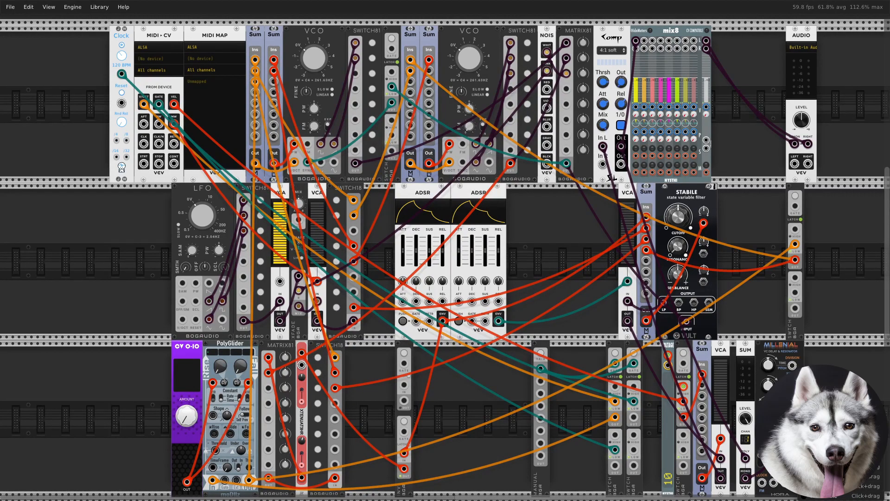
pyautogui.scroll(3, 612, 178)
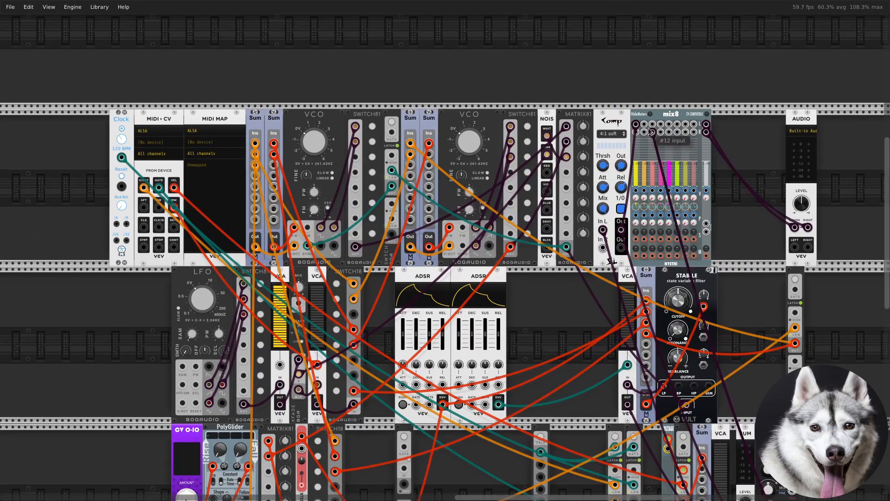
pyautogui.moveTo(655, 128); pyautogui.dragTo(679, 129)
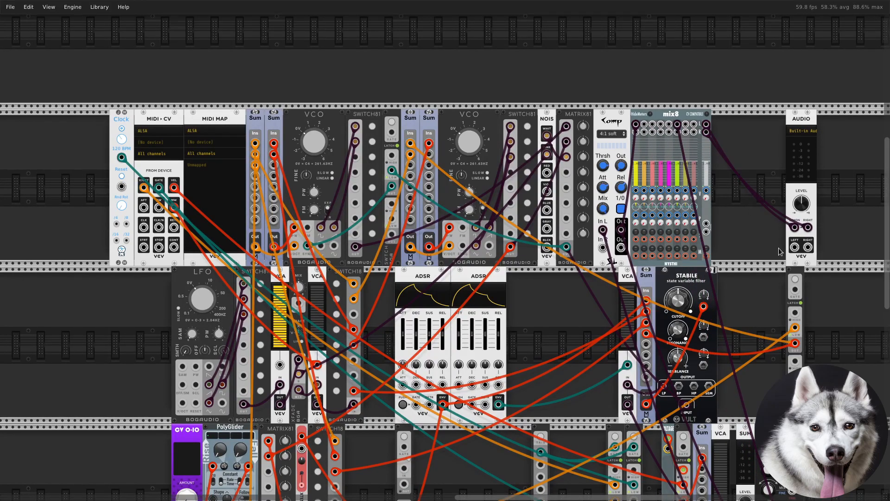
# Connect the MILLENIAL delay's clock input to the output of the second SWITCH in the third-row clock and gate pair
pyautogui.scroll(-4, 679, 130)
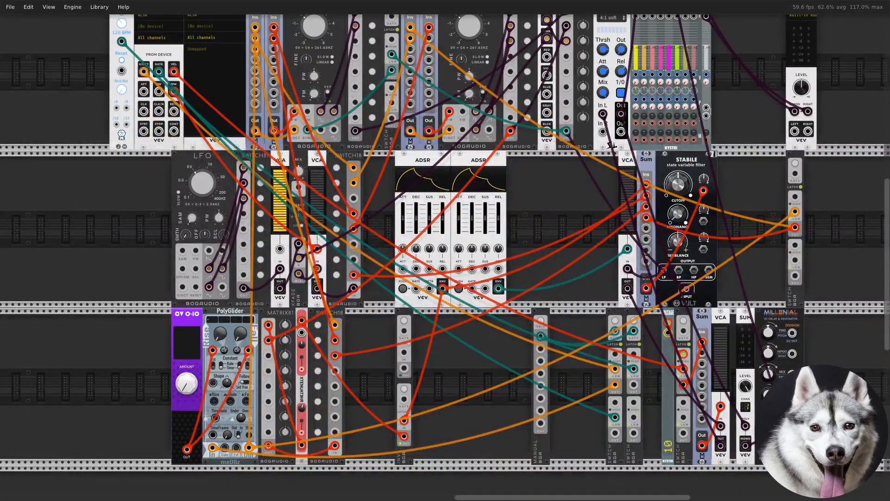
pyautogui.rightClick(765, 437)
pyautogui.moveTo(779, 489); pyautogui.dragTo(634, 385)
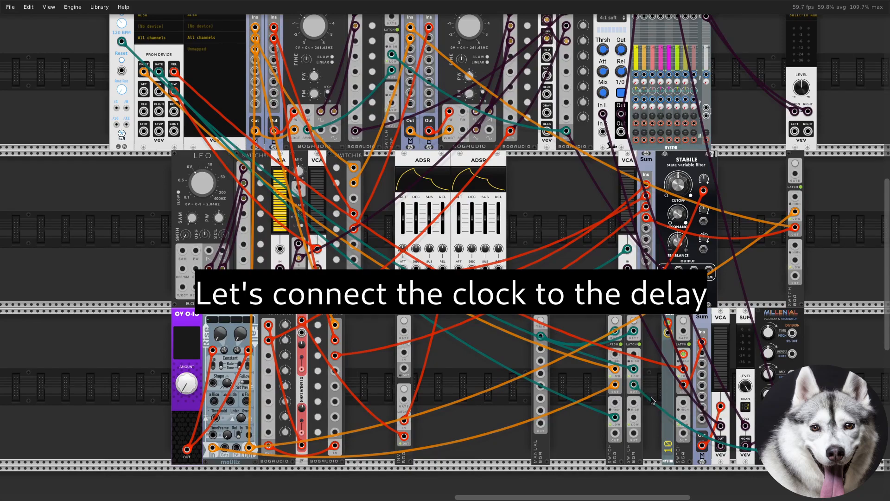
# Add another Bogaudio SWITCH in the second row, beyond the SWITCH that follows the STABILE filter
pyautogui.rightClick(852, 349)
pyautogui.write('switch')
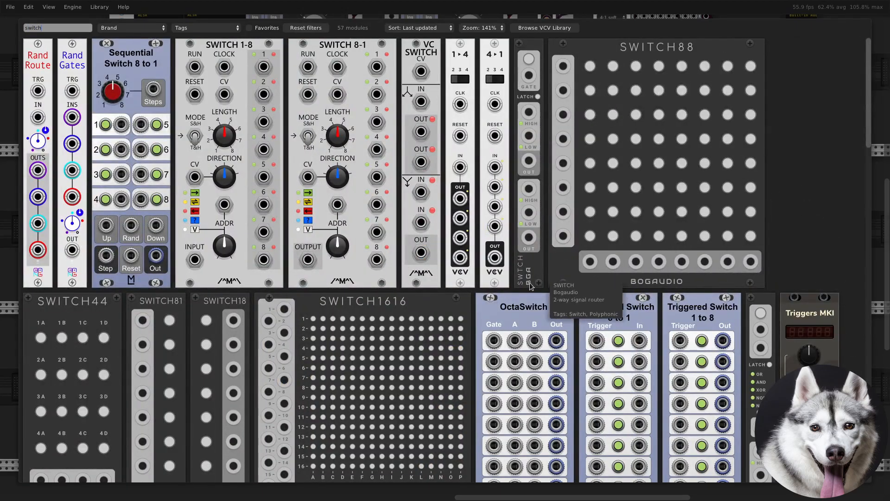
pyautogui.moveTo(528, 274); pyautogui.dragTo(850, 293)
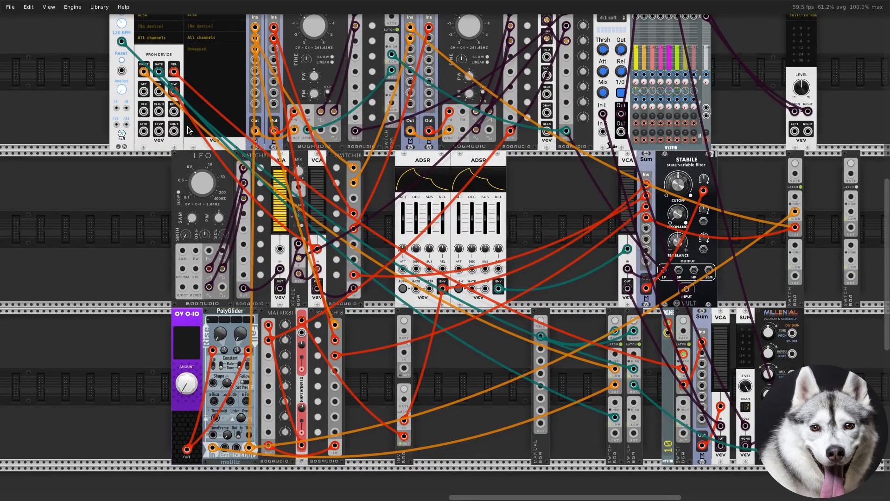
# Patch the MIDI-CV retrigger output to the new SWITCH's high input and enable its latch
pyautogui.rightClick(172, 112)
pyautogui.moveTo(230, 180); pyautogui.dragTo(851, 197)
pyautogui.click(857, 188)
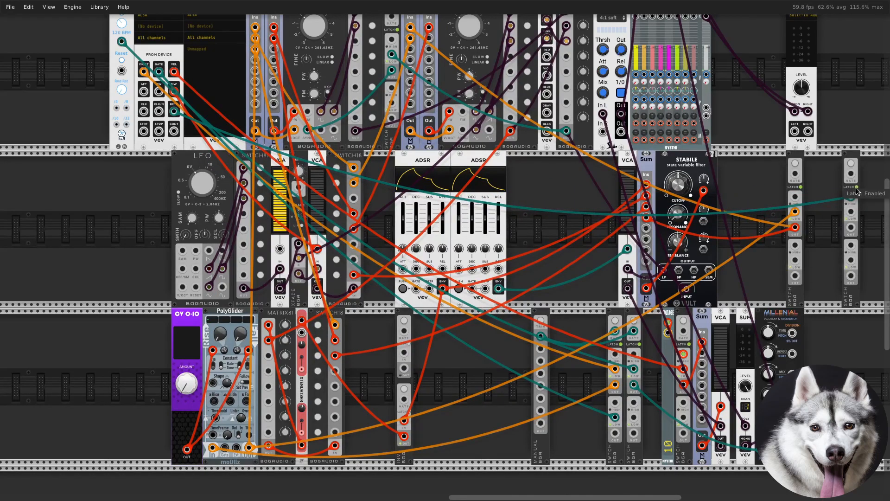
pyautogui.rightClick(856, 188)
pyautogui.click(845, 154)
pyautogui.rightClick(845, 154)
pyautogui.click(833, 287)
# Patch the first output of the retrigger SWITCH to the retrigger inputs of both ADSRs
pyautogui.rightClick(851, 233)
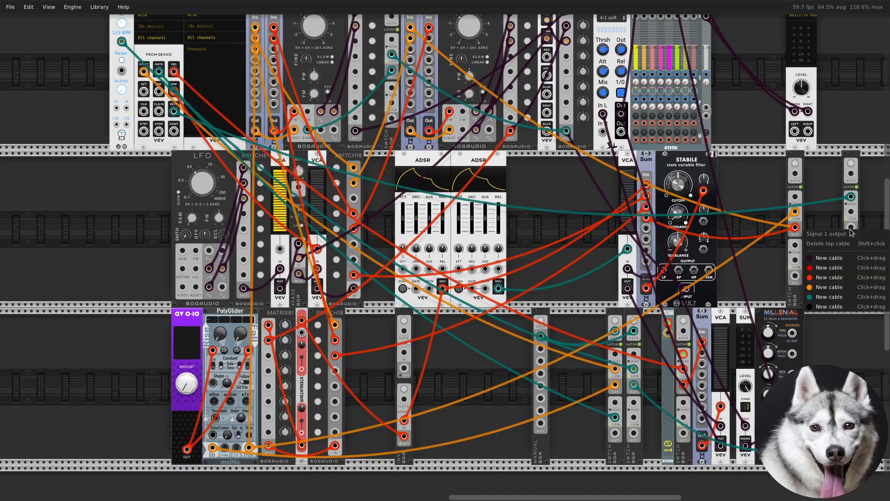
pyautogui.click(849, 295)
pyautogui.moveTo(442, 298); pyautogui.dragTo(485, 290)
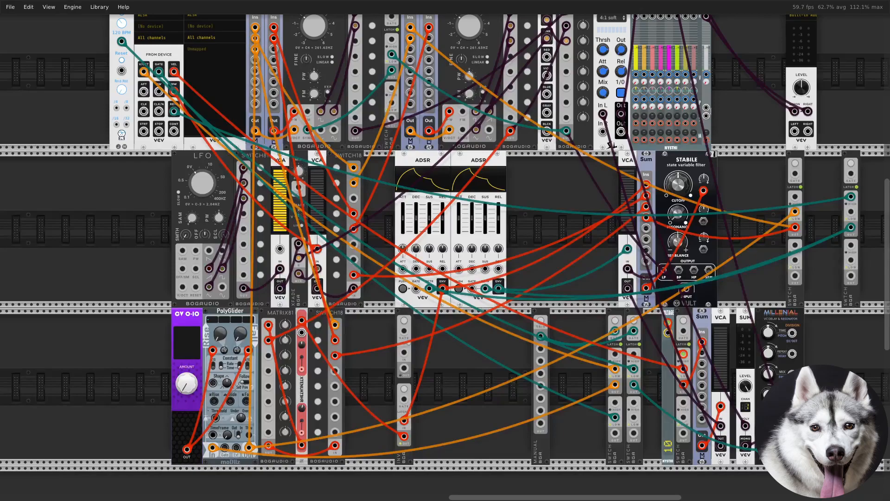
# Move the filter section and its SWITCHes closer to the ADSRs, and add an RndC random module beyond them in the second row
pyautogui.moveTo(850, 301); pyautogui.dragTo(669, 297)
pyautogui.rightClick(755, 295)
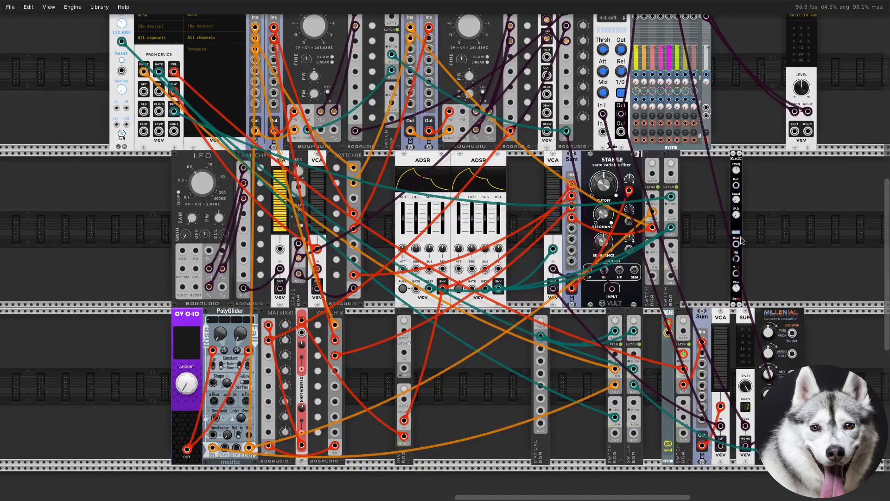
# Lower the RndC module's frequency and raise its seed and smoothness settings
pyautogui.scroll(10, 760, 292)
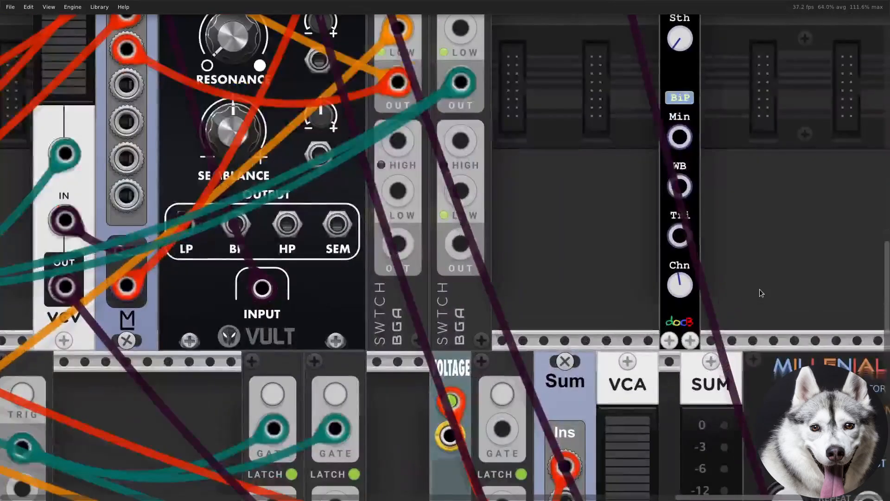
pyautogui.scroll(-3, 653, 365)
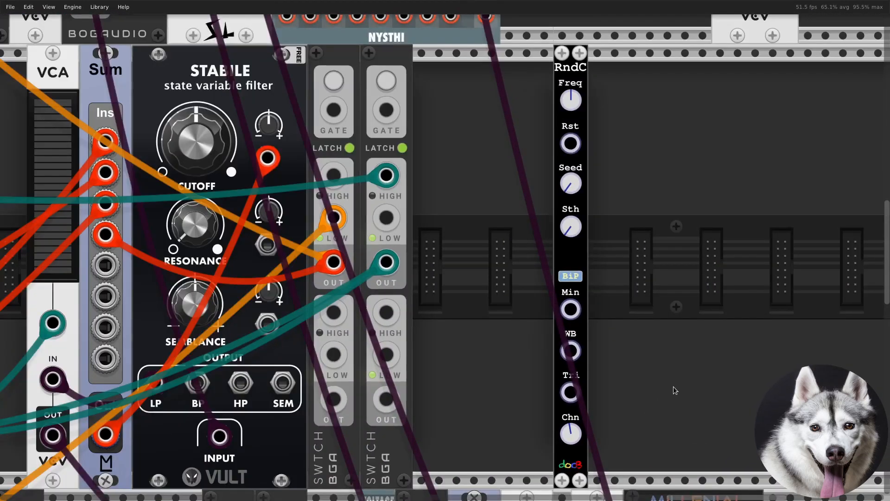
pyautogui.moveTo(674, 390); pyautogui.dragTo(630, 380)
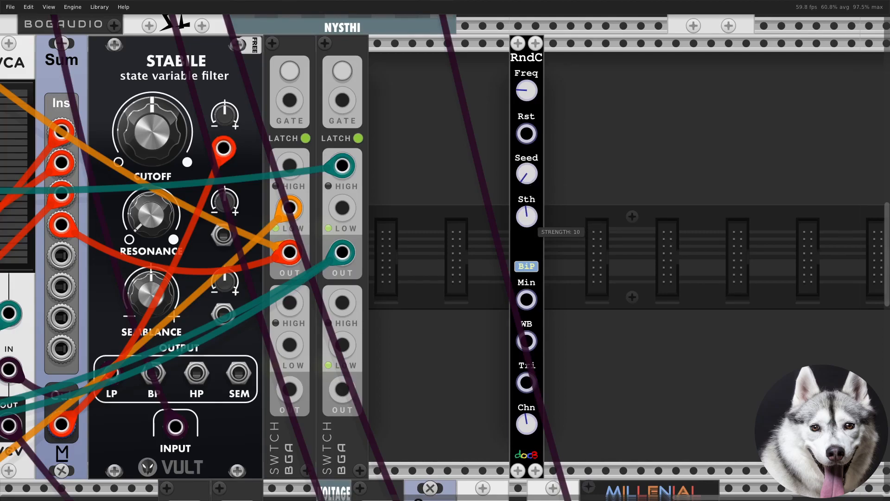
# Add the red XTENUAT3HR attenuator beside the RndC and patch the RndC's triangular distribution output into its first input
pyautogui.rightClick(503, 429)
pyautogui.write('atten')
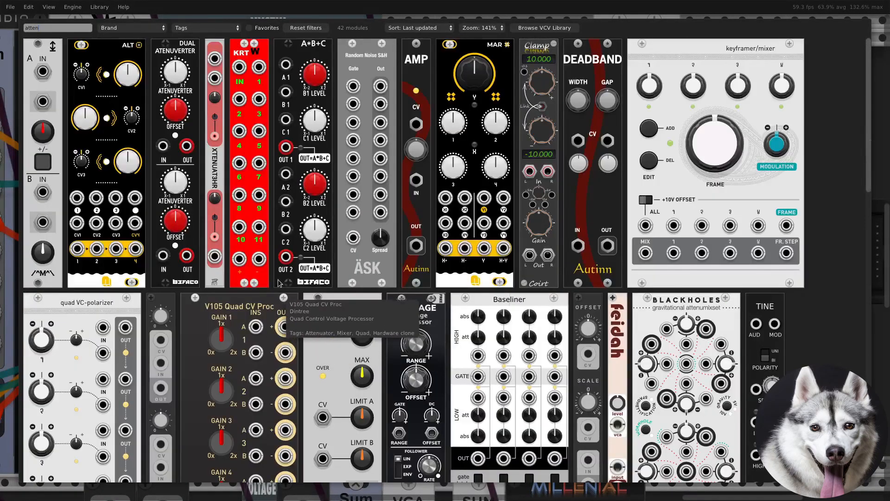
pyautogui.click(431, 313)
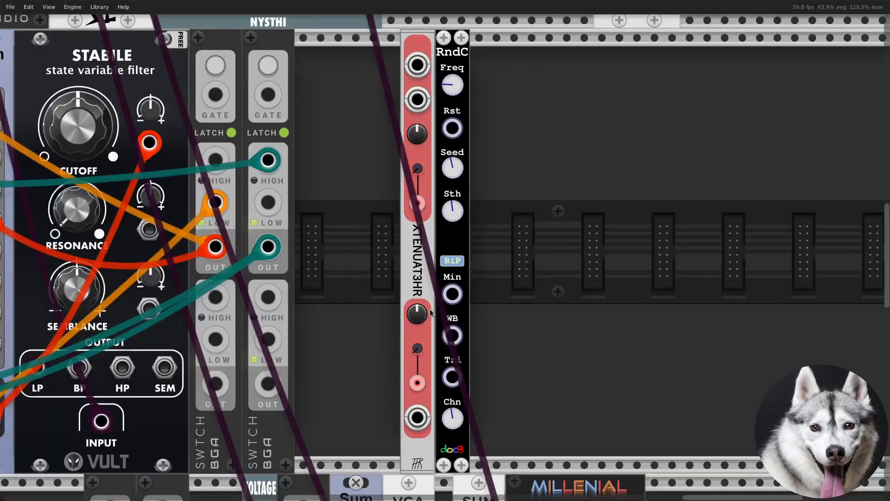
pyautogui.moveTo(431, 312); pyautogui.dragTo(479, 325)
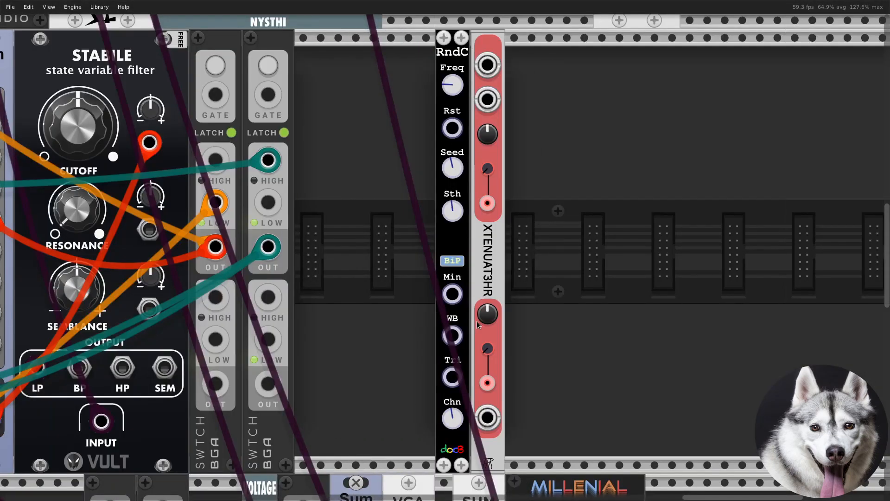
pyautogui.rightClick(454, 381)
pyautogui.moveTo(453, 378); pyautogui.dragTo(489, 73)
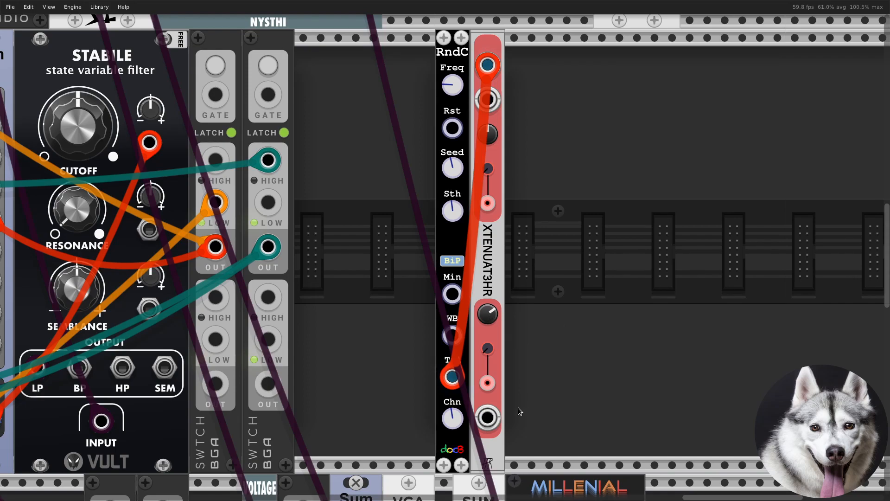
# Add a single-channel VCV VCA directly before the RndC and patch the XTENUAT3HR's output into the VCA's signal input
pyautogui.rightClick(570, 429)
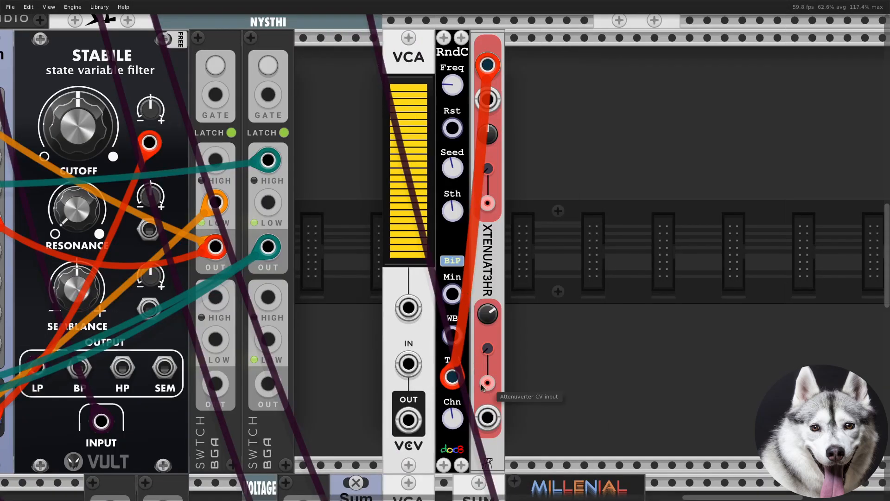
pyautogui.rightClick(491, 417)
pyautogui.moveTo(515, 468); pyautogui.dragTo(408, 364)
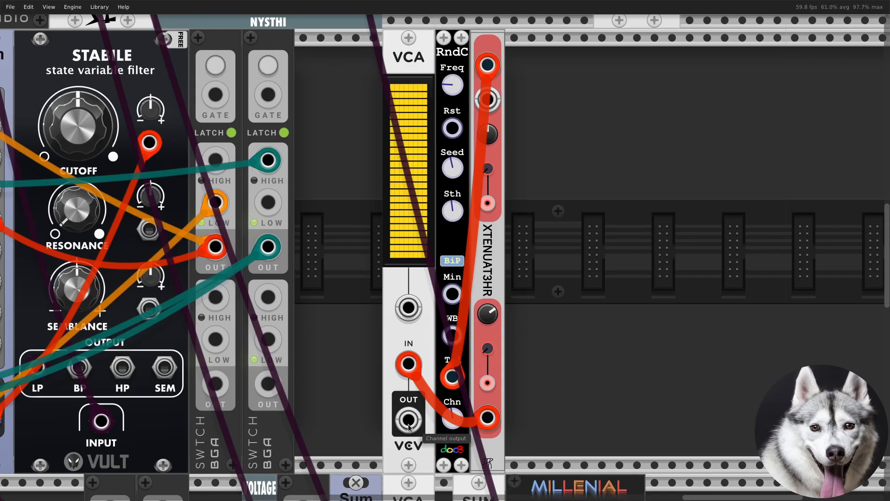
# Search the module library for split, add a Splt8 beside the XTENUAT3HR, and patch the VCA's output into its Poly In
pyautogui.rightClick(582, 422)
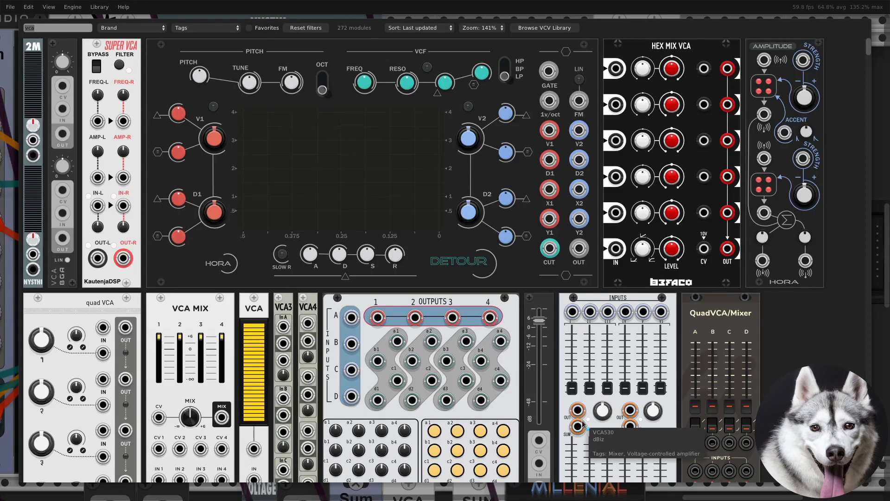
pyautogui.write('split')
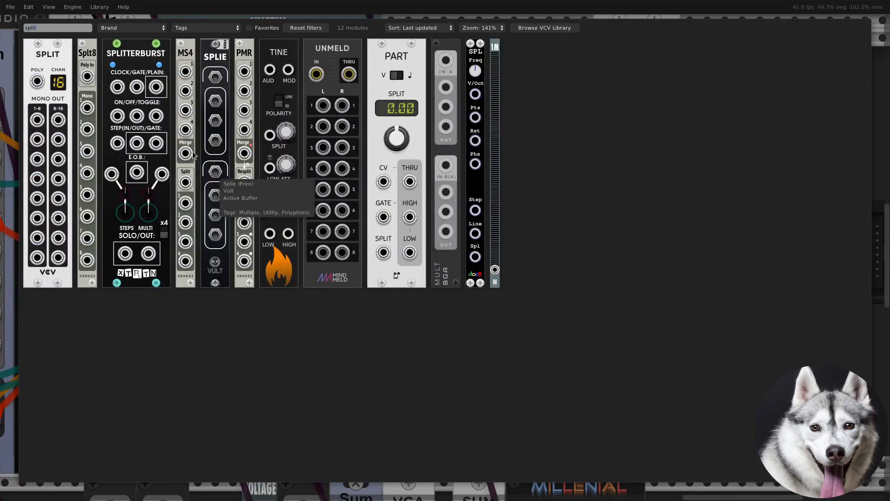
pyautogui.moveTo(81, 46); pyautogui.dragTo(492, 203)
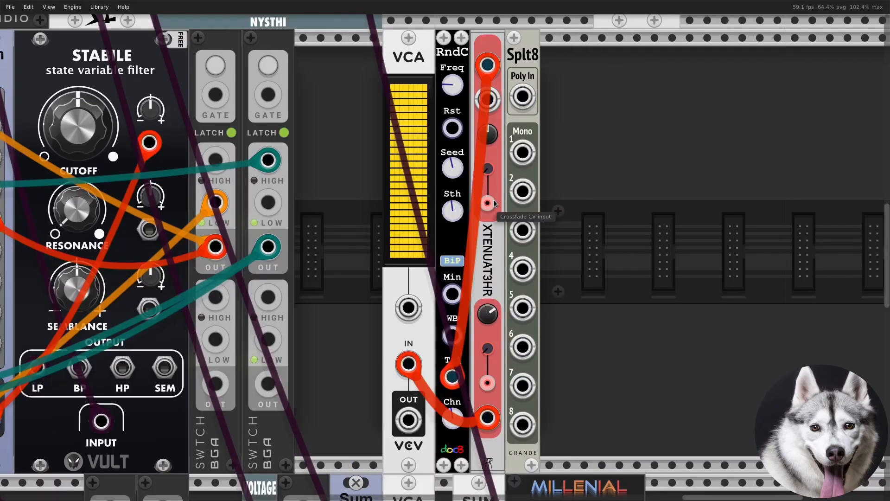
pyautogui.rightClick(413, 419)
pyautogui.moveTo(441, 447); pyautogui.dragTo(527, 124)
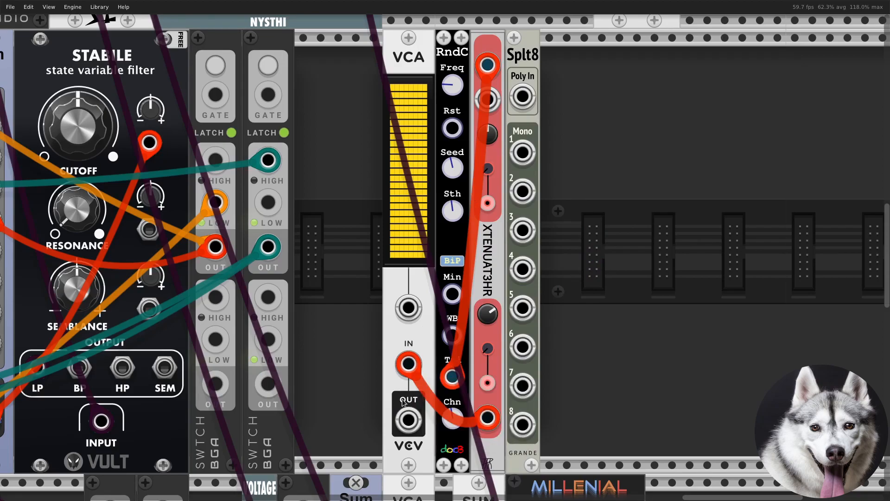
pyautogui.rightClick(409, 417)
pyautogui.moveTo(448, 474); pyautogui.dragTo(521, 96)
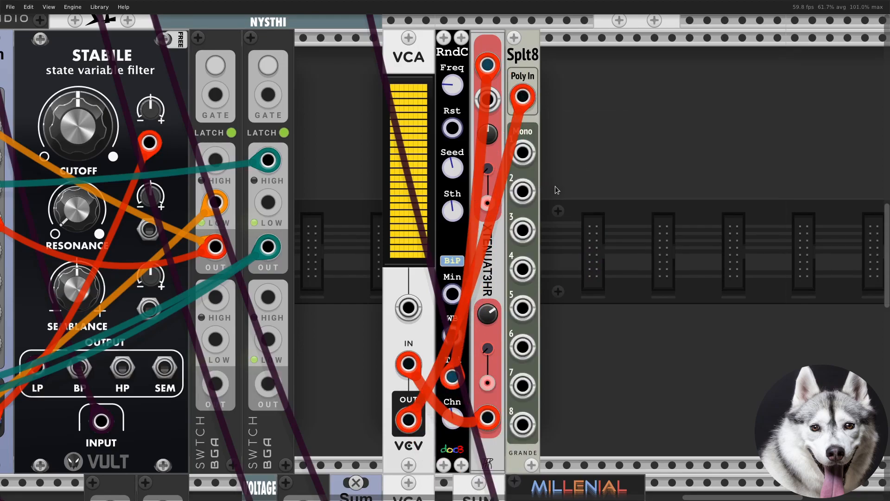
# Duplicate the XTENUAT3HR and the Splt8, placing the copies in order after the first Splt8
pyautogui.rightClick(556, 187)
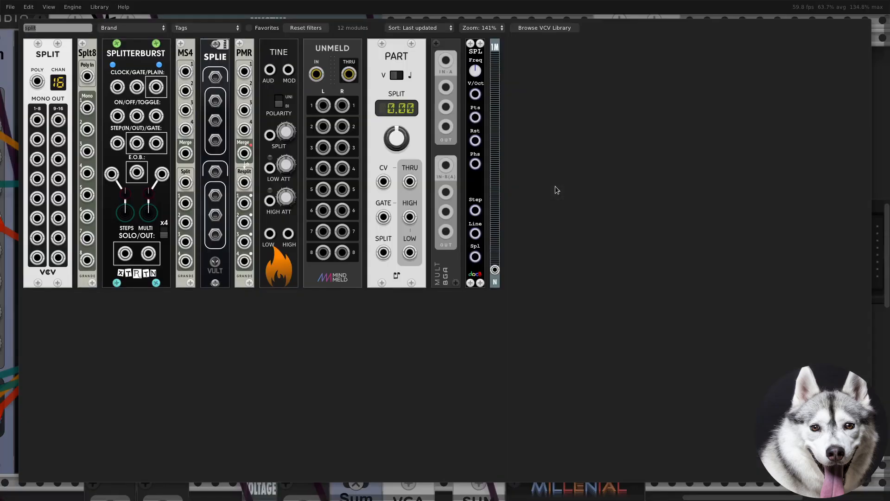
pyautogui.click(522, 229)
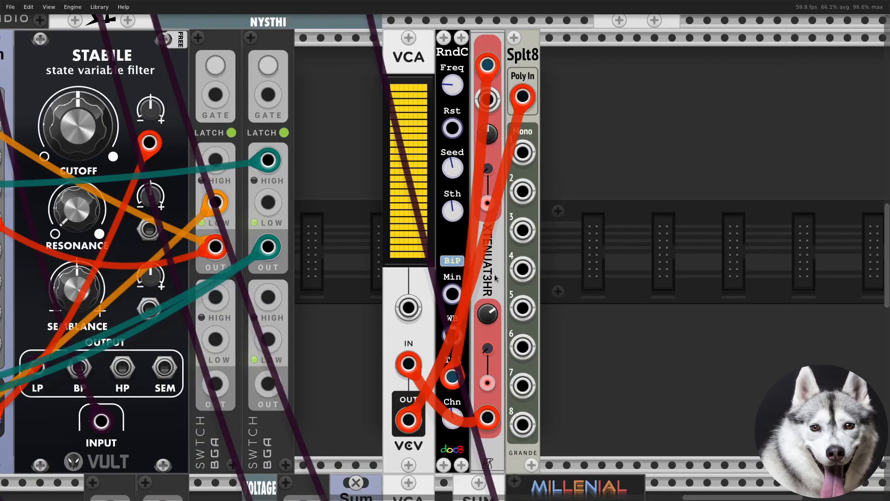
pyautogui.hotkey('ctrl', 'd')
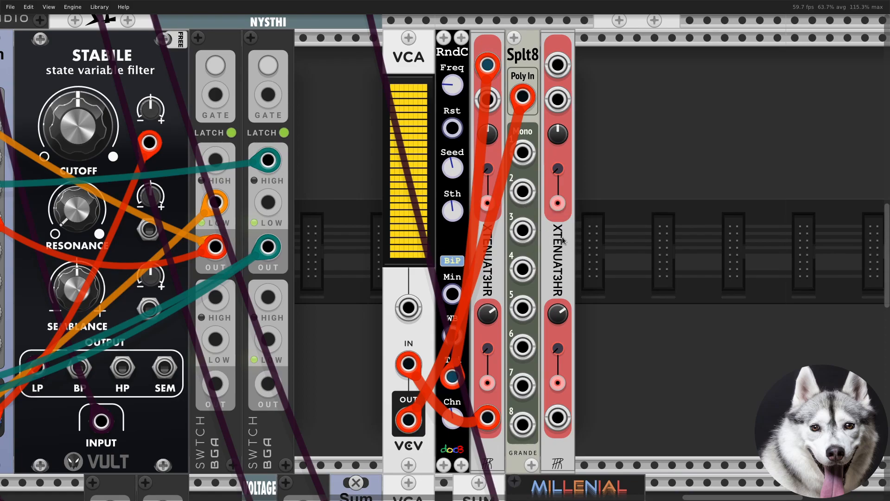
pyautogui.moveTo(523, 92)
pyautogui.hotkey('ctrl', 'd')
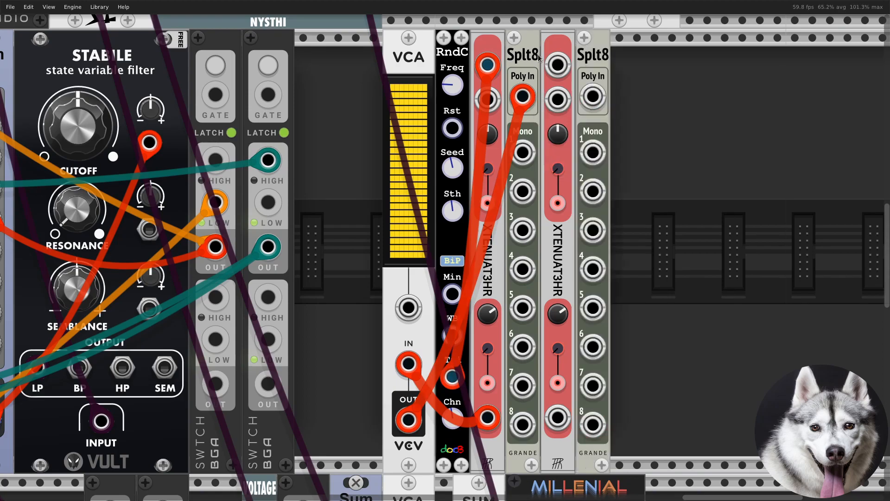
# Patch the first Splt8's channel 3 output into a free input of the Sum module next to the filter
pyautogui.keyDown('ctrl'); pyautogui.scroll(-2, 527, 234); pyautogui.keyUp('ctrl')
pyautogui.rightClick(525, 234)
pyautogui.moveTo(538, 283); pyautogui.dragTo(206, 242)
pyautogui.moveTo(244, 439); pyautogui.dragTo(448, 401)
# Patch the first Splt8's channel 4 output to both ADSRs' attack inputs and channel 5 to both decay inputs
pyautogui.rightClick(729, 217)
pyautogui.moveTo(743, 273); pyautogui.dragTo(219, 273)
pyautogui.rightClick(145, 270)
pyautogui.moveTo(174, 324); pyautogui.dragTo(728, 238)
pyautogui.keyDown('ctrl'); pyautogui.moveTo(147, 272); pyautogui.dragTo(242, 272); pyautogui.keyUp('ctrl')
# Patch the first Splt8's channel 6 output to both ADSRs' sustain inputs and channel 7 to both release inputs
pyautogui.rightClick(169, 272)
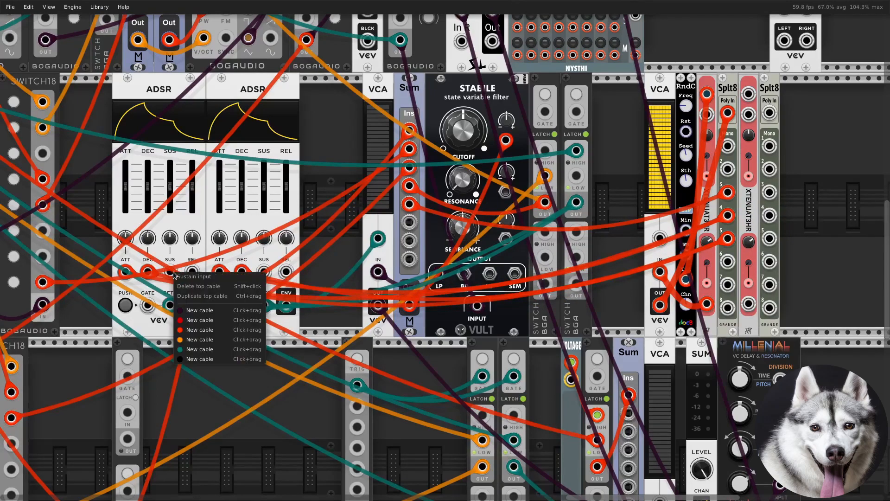
pyautogui.moveTo(199, 324); pyautogui.dragTo(728, 261)
pyautogui.keyDown('ctrl'); pyautogui.moveTo(170, 272); pyautogui.dragTo(264, 272); pyautogui.keyUp('ctrl')
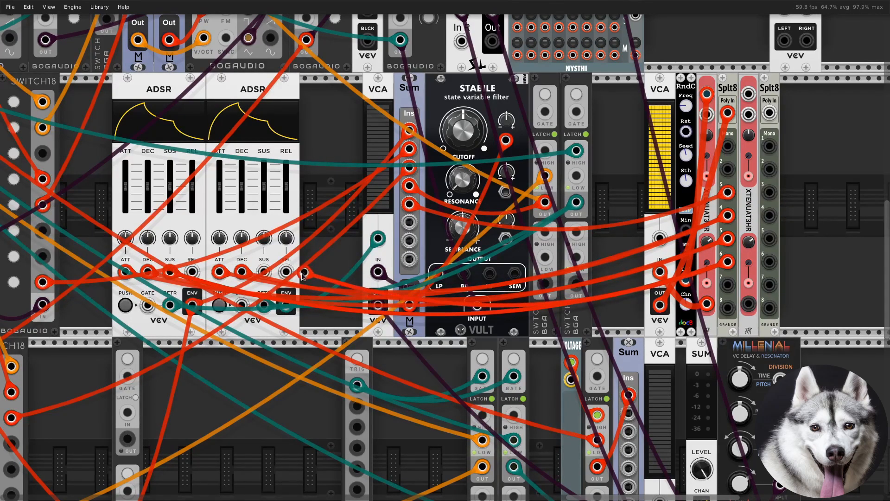
pyautogui.rightClick(192, 271)
pyautogui.moveTo(231, 329); pyautogui.dragTo(727, 285)
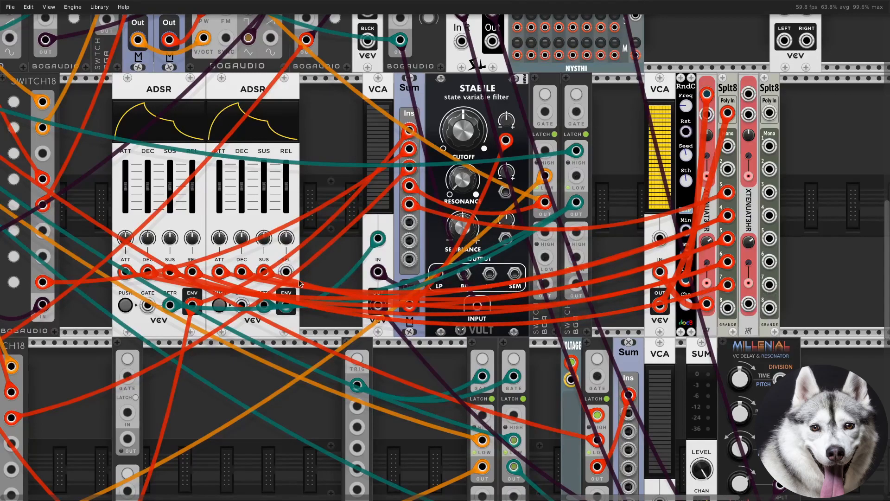
pyautogui.keyDown('ctrl'); pyautogui.moveTo(192, 271); pyautogui.dragTo(284, 273); pyautogui.keyUp('ctrl')
# Patch the first Splt8's channel 8 output into the second input of the third-row Sum module next to the VCA
pyautogui.scroll(-1, 716, 293)
pyautogui.rightClick(726, 285)
pyautogui.moveTo(738, 332); pyautogui.dragTo(627, 336)
# Branch the modulation VCA's output, which feeds the first Splt8's Poly In, into the second XTENUAT3HR's first input
pyautogui.moveTo(770, 66); pyautogui.dragTo(599, 103)
pyautogui.rightClick(599, 104)
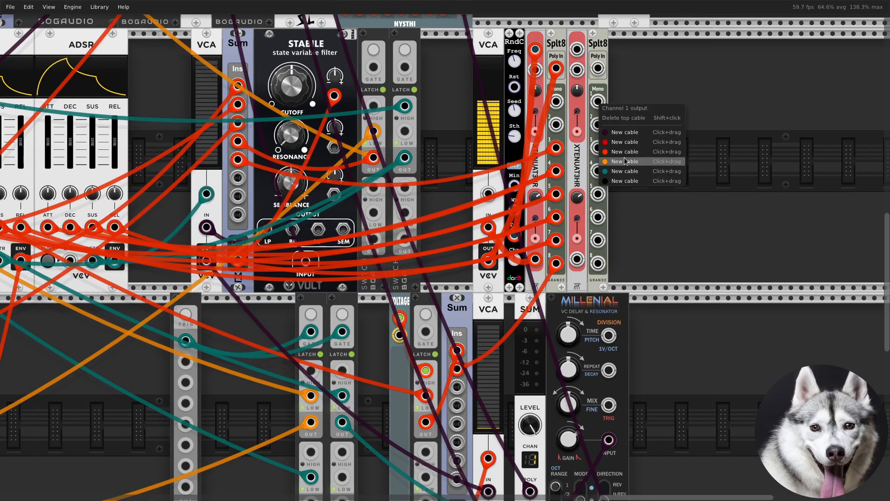
pyautogui.click(577, 162)
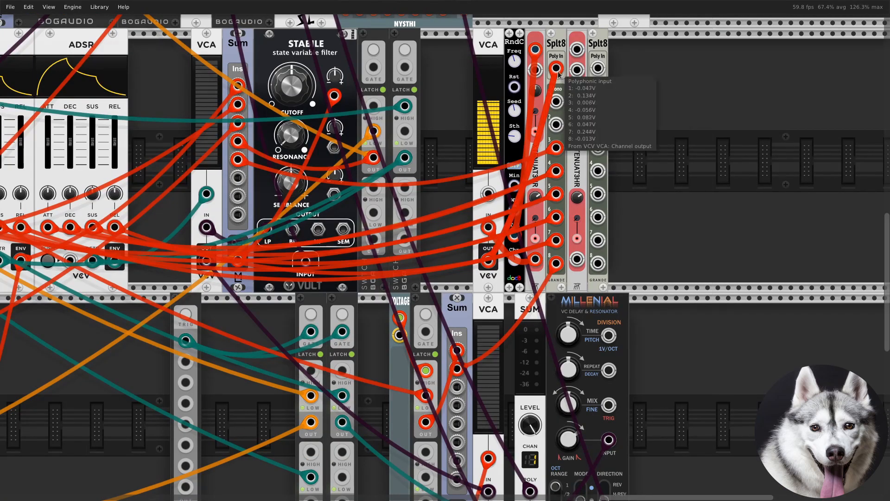
pyautogui.moveTo(557, 70); pyautogui.dragTo(575, 48)
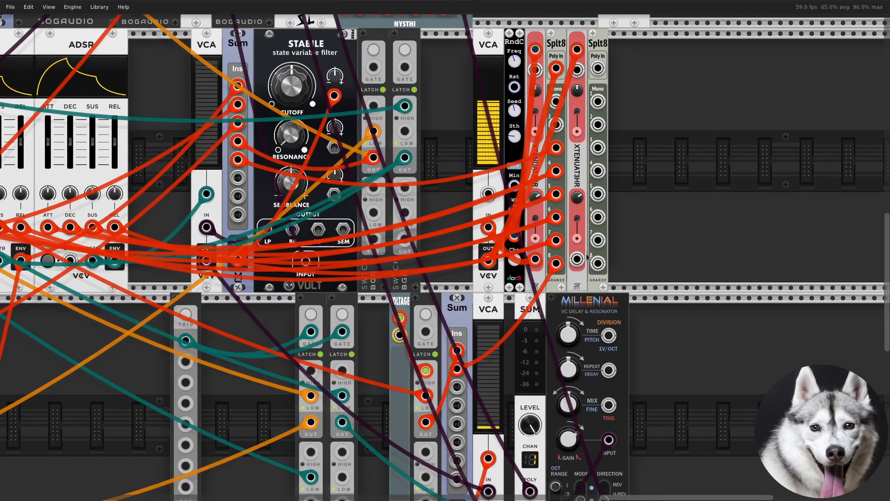
# Set the second XTENUAT3HR's attenuverter to about 0.23 and patch its output into the second Splt8's Poly In
pyautogui.moveTo(577, 197); pyautogui.dragTo(577, 195)
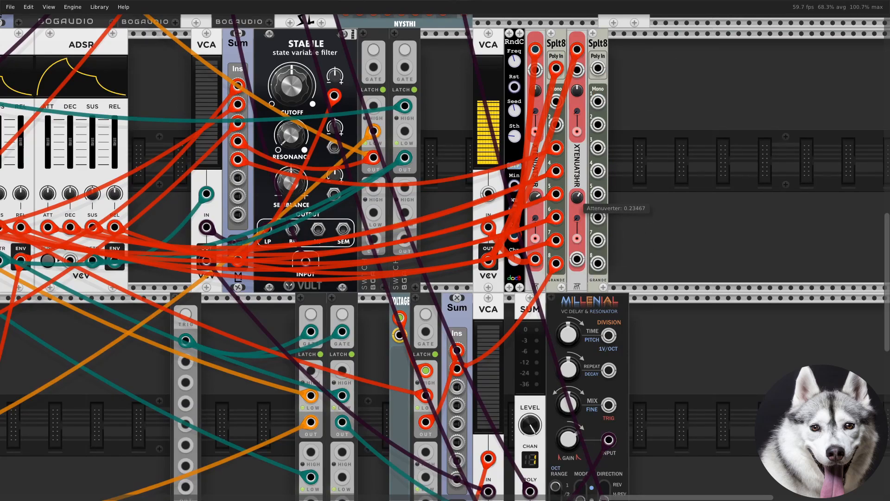
pyautogui.rightClick(577, 259)
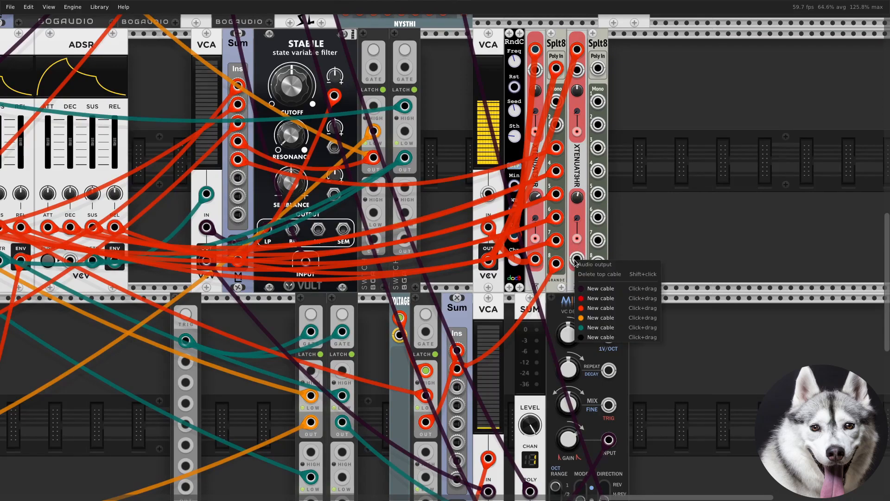
pyautogui.moveTo(591, 308); pyautogui.dragTo(598, 68)
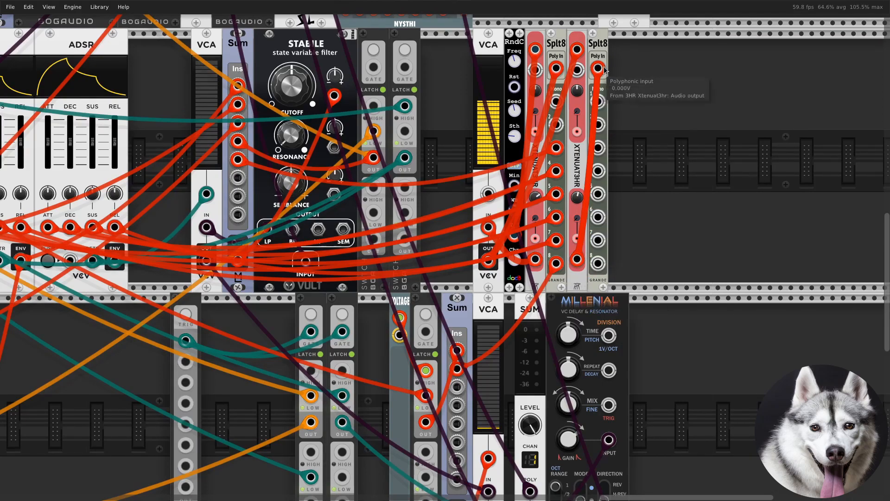
# Patch the second Splt8's channel 1 and 2 outputs with orange cables into the Sum modules feeding the two VCOs' V/OCT inputs
pyautogui.rightClick(599, 102)
pyautogui.click(616, 149)
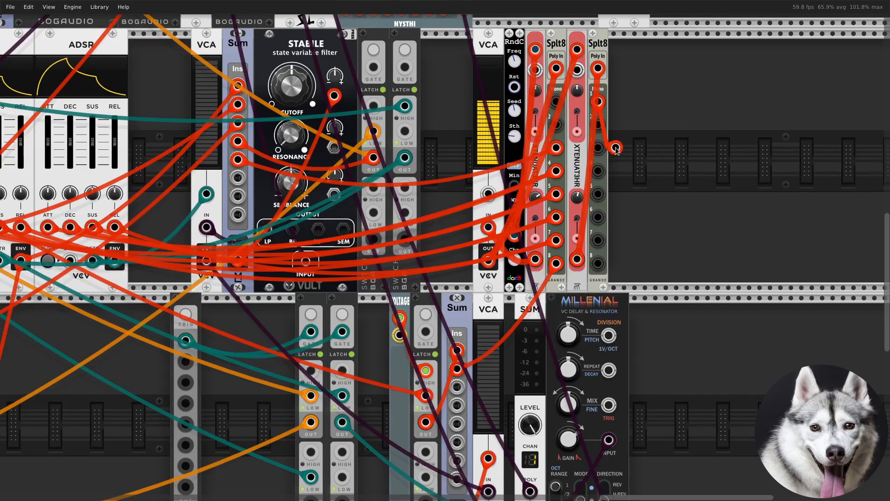
pyautogui.rightClick(597, 99)
pyautogui.moveTo(622, 160); pyautogui.dragTo(165, 121)
pyautogui.moveTo(576, 284); pyautogui.dragTo(150, 144)
pyautogui.rightClick(631, 231)
pyautogui.moveTo(655, 291); pyautogui.dragTo(184, 222)
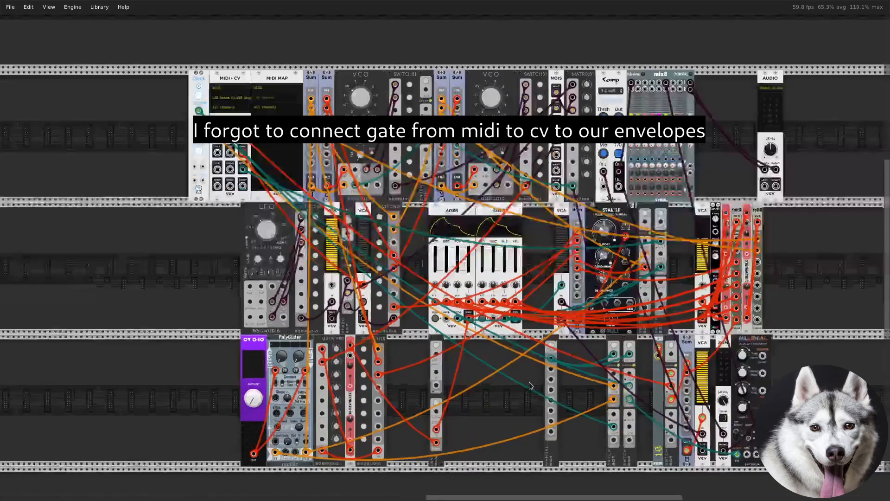
# Patch the second output of the third-row retrigger SWITCH to the gate inputs of both ADSRs with green cables
pyautogui.scroll(1, 530, 387)
pyautogui.moveTo(531, 397); pyautogui.dragTo(450, 384)
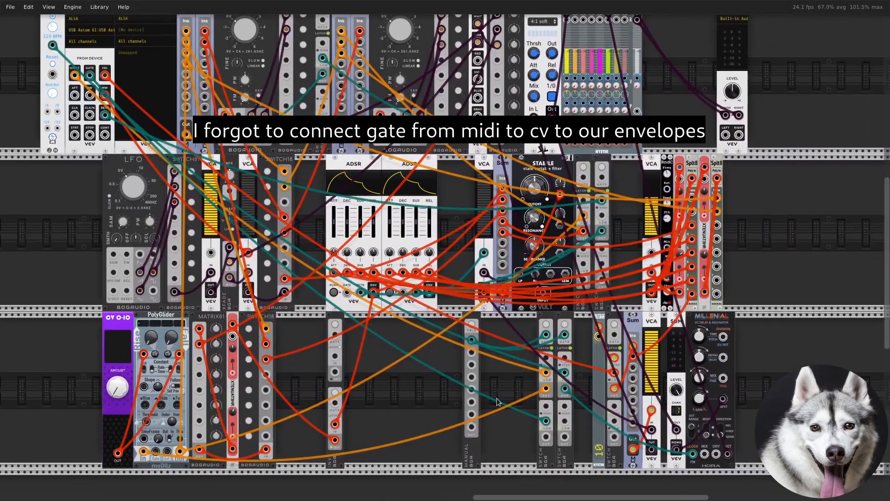
pyautogui.scroll(2, 497, 398)
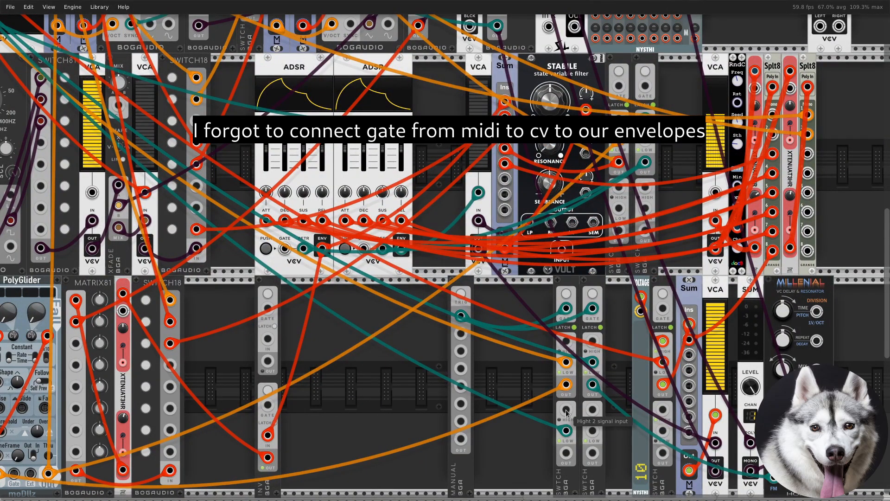
pyautogui.rightClick(566, 452)
pyautogui.moveTo(572, 487); pyautogui.dragTo(285, 250)
pyautogui.moveTo(285, 249); pyautogui.dragTo(363, 250)
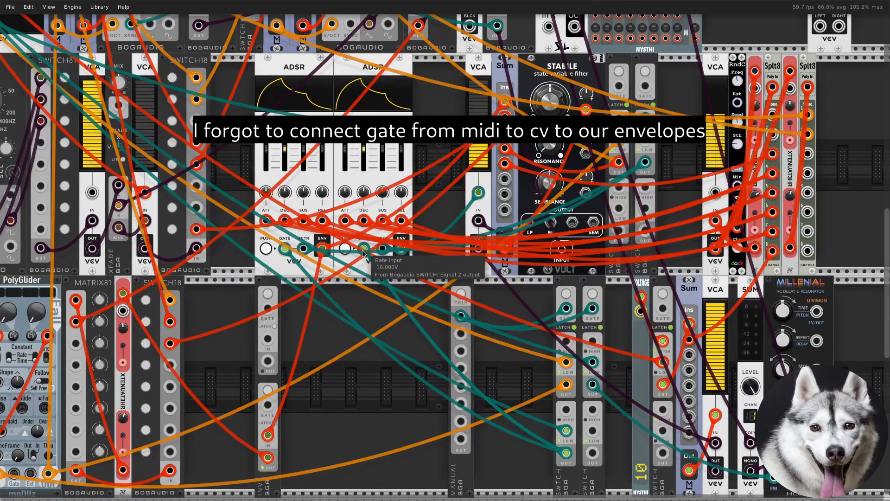
# Open the recent patch gymno piano
pyautogui.scroll(-3, 363, 252)
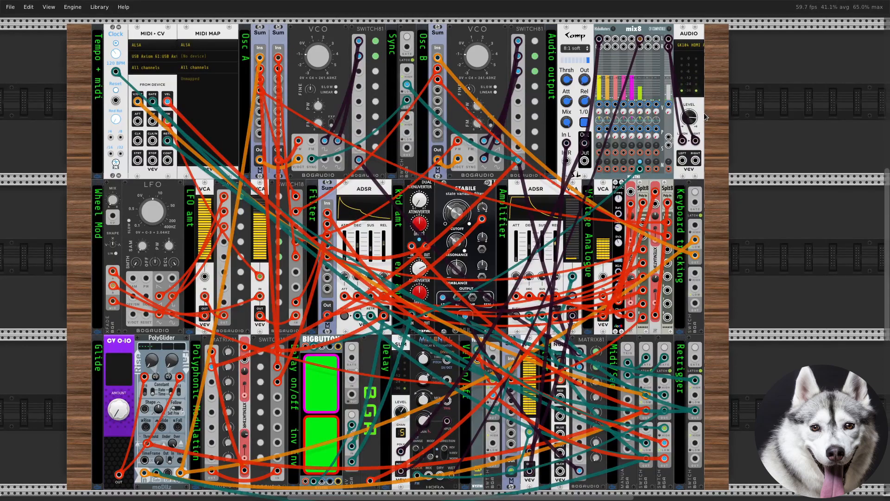
pyautogui.scroll(-1, 832, 148)
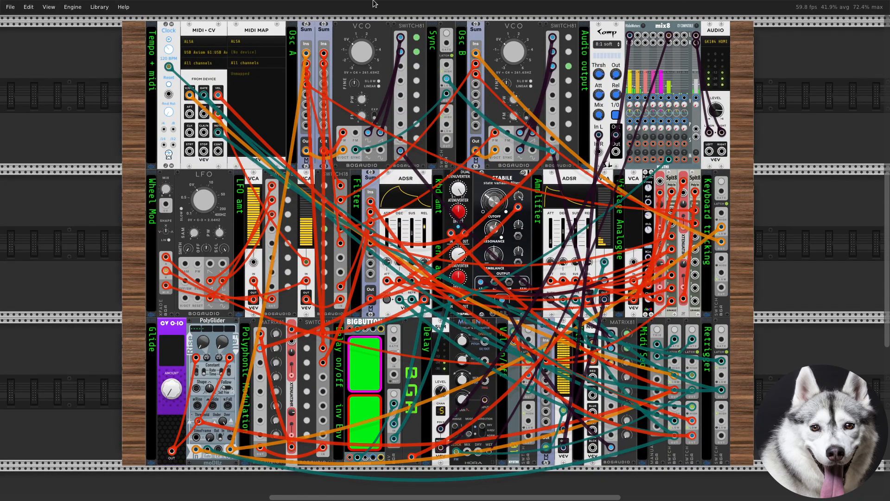
pyautogui.click(10, 7)
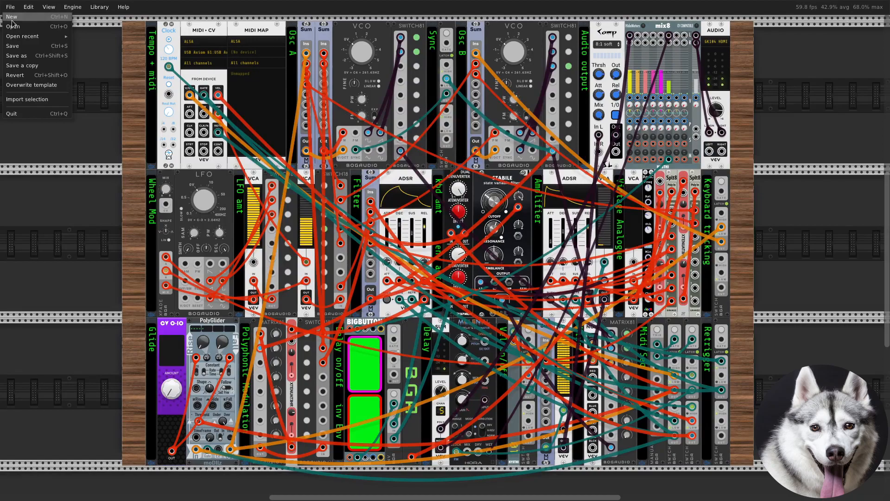
pyautogui.moveTo(24, 37)
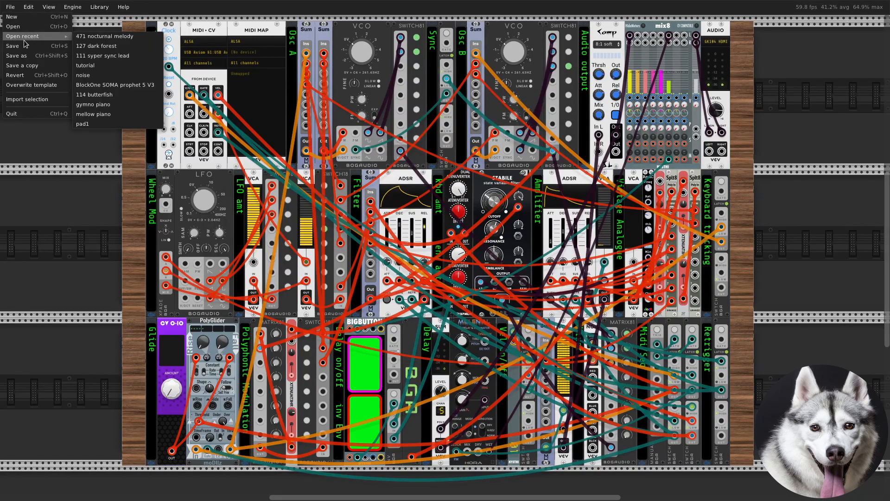
pyautogui.click(111, 105)
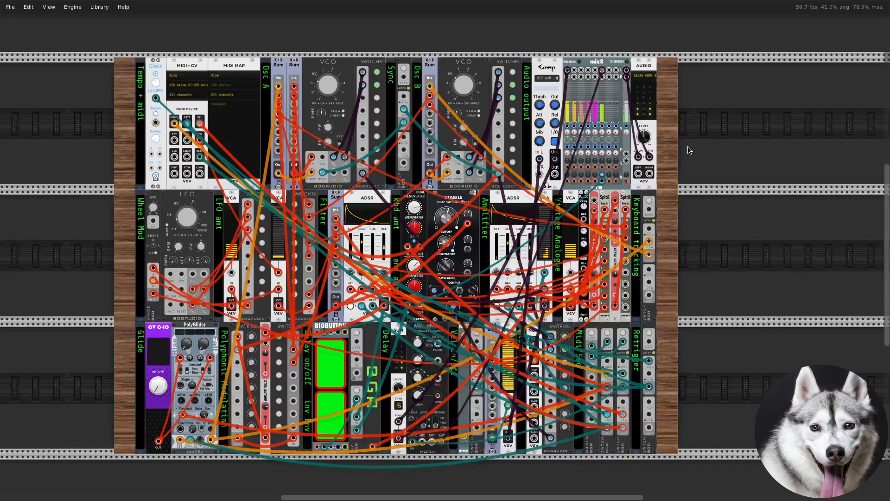
pyautogui.scroll(1, 688, 146)
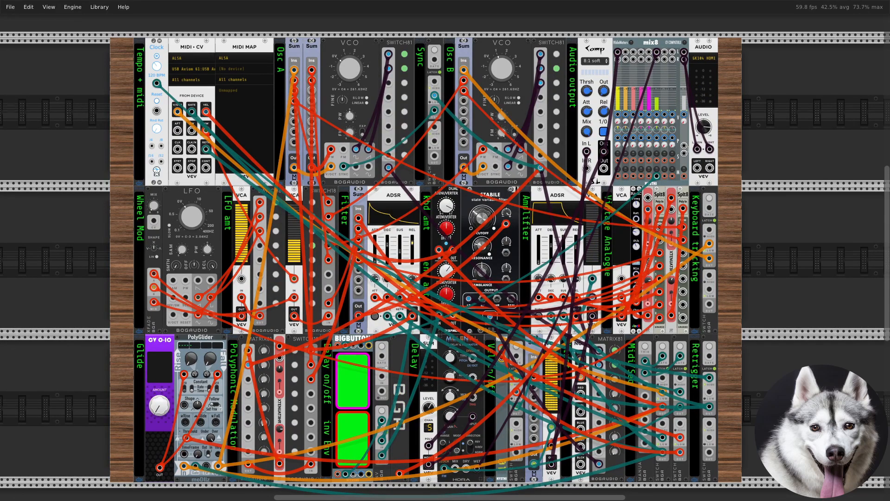
pyautogui.scroll(1, 37, 392)
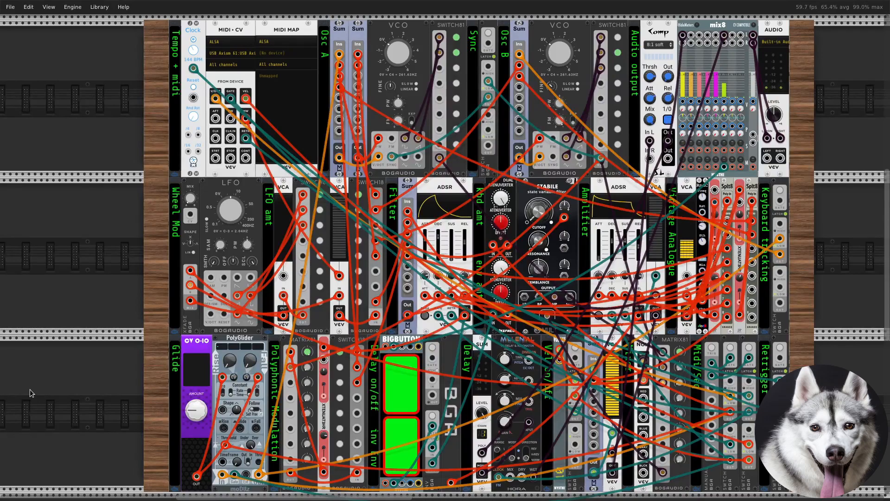